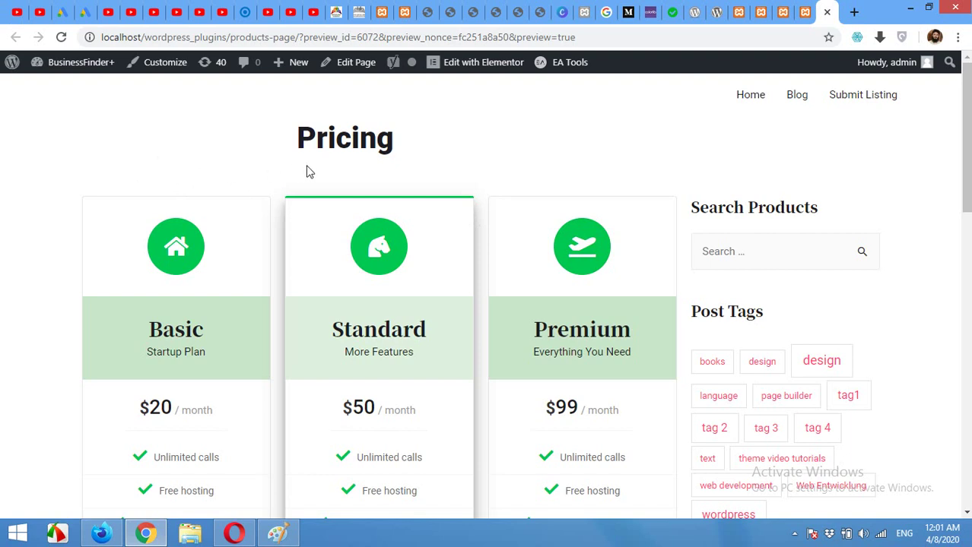
Scroll through the three-card pricing preview, then open the ZamaWebsite.com home page tab
scroll(274, 169, down, 2)
scroll(280, 201, down, 2)
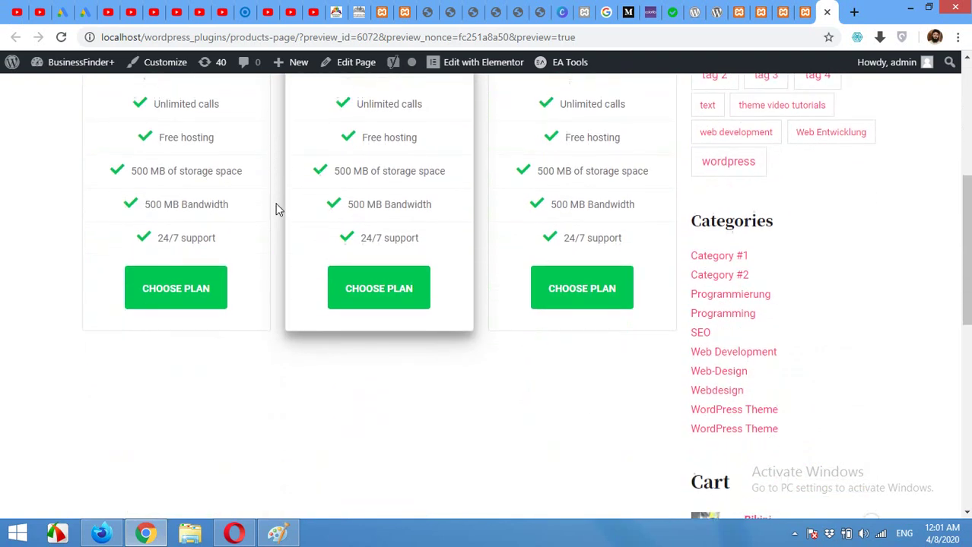
scroll(277, 204, up, 5)
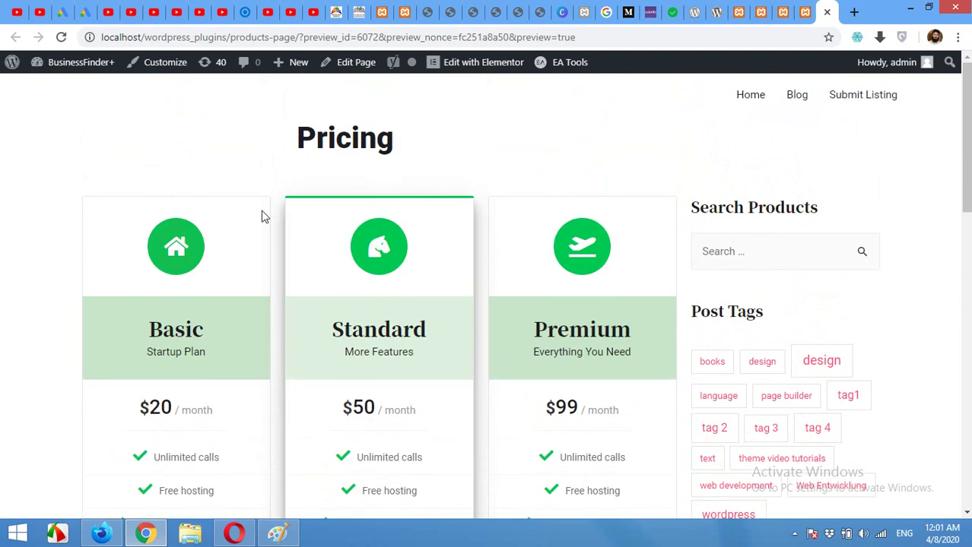
scroll(314, 249, down, 3)
scroll(293, 298, up, 3)
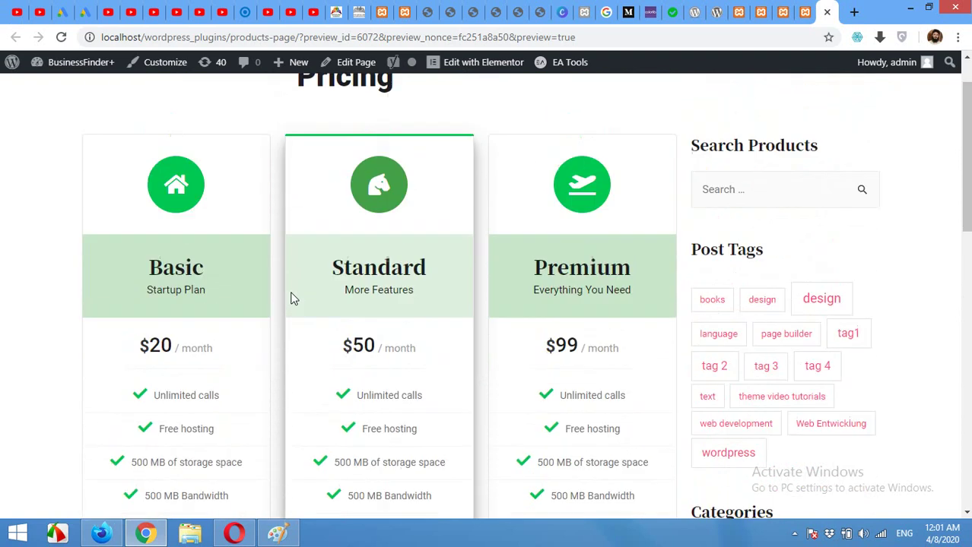
scroll(385, 289, down, 2)
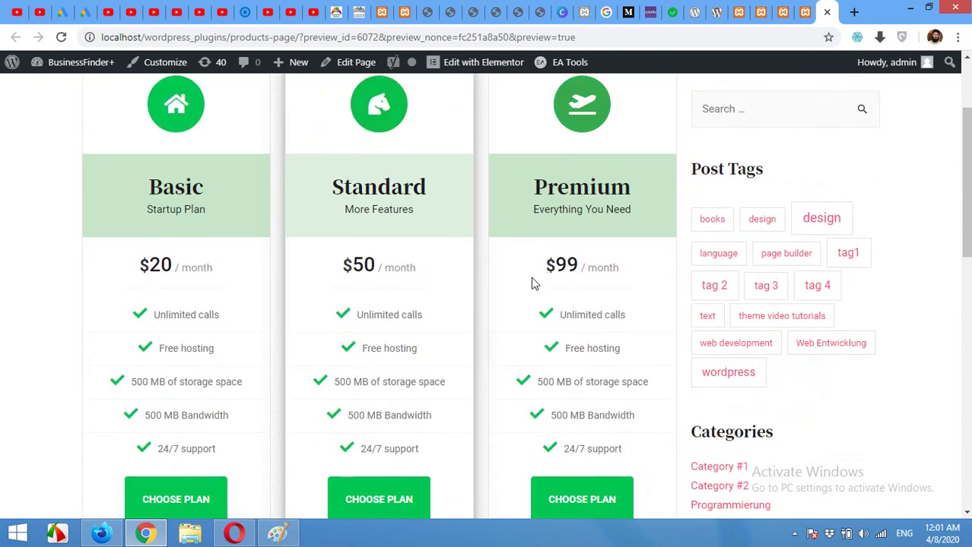
scroll(373, 270, up, 2)
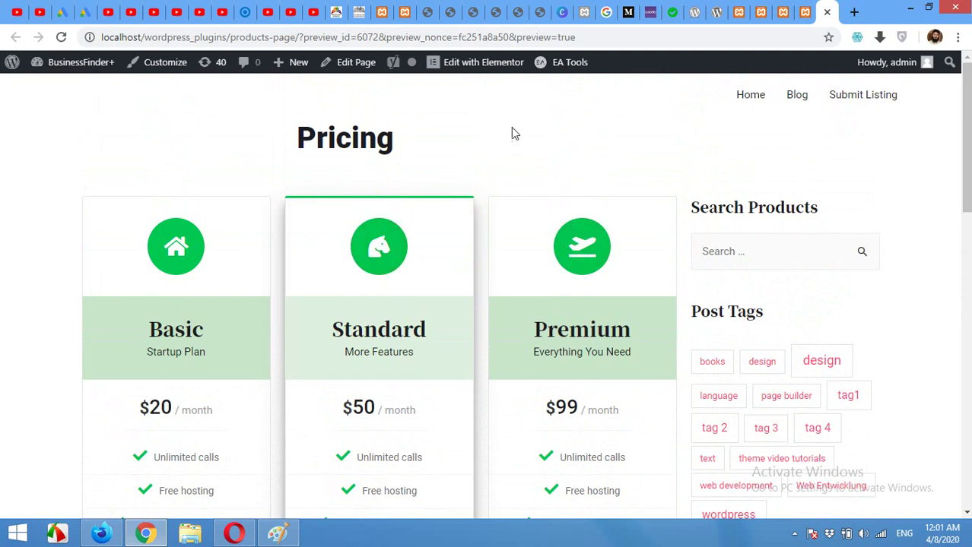
click(407, 9)
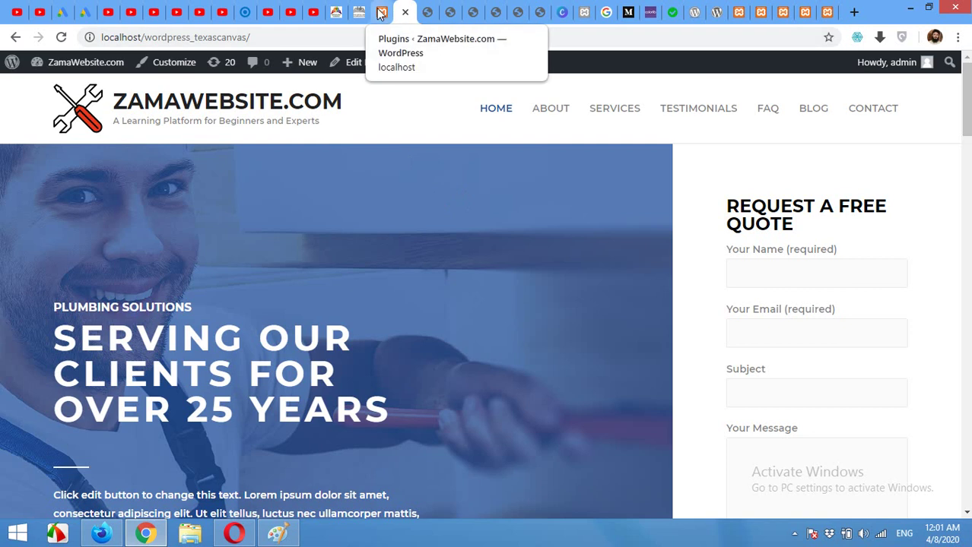
Switch to the site's Plugins admin list and go to Add New plugins
click(382, 12)
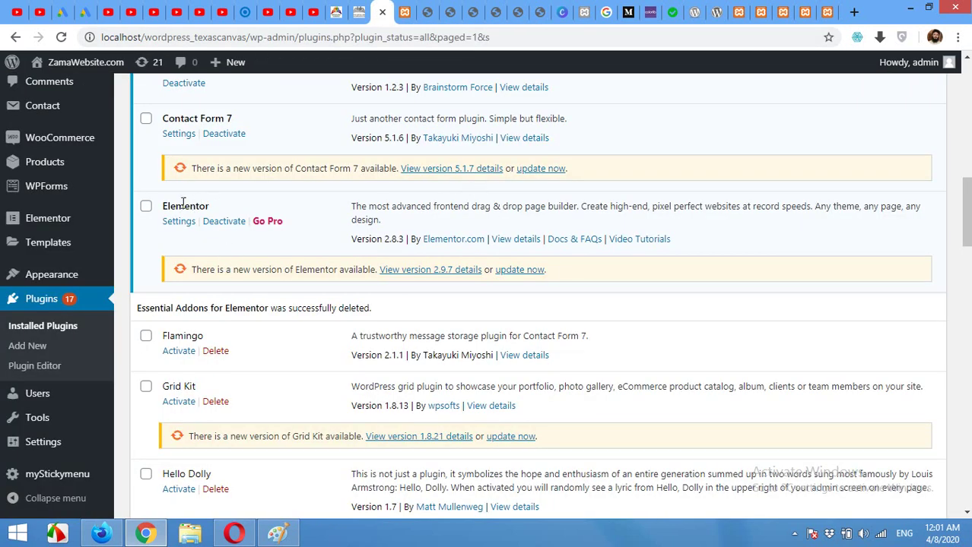
scroll(209, 219, up, 2)
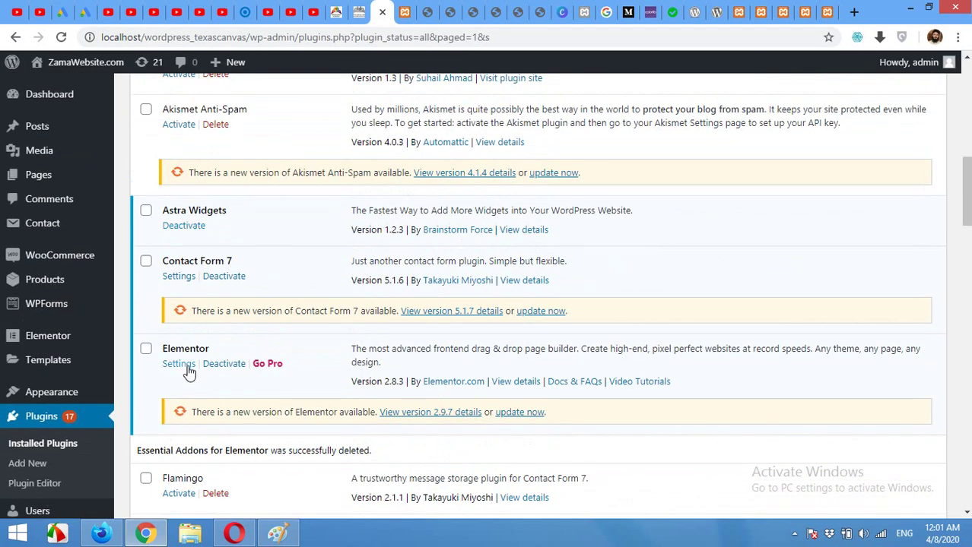
scroll(192, 366, up, 2)
scroll(194, 368, up, 2)
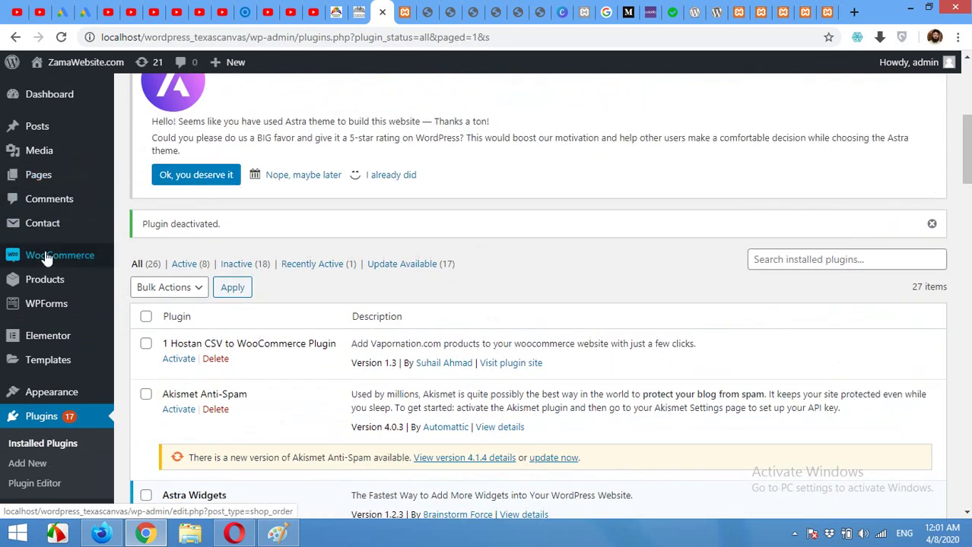
scroll(51, 304, down, 3)
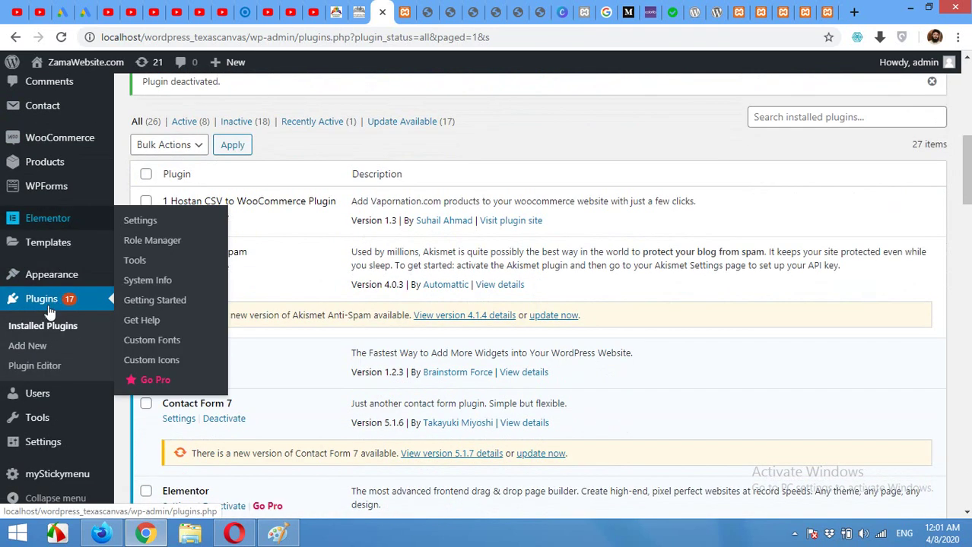
click(25, 349)
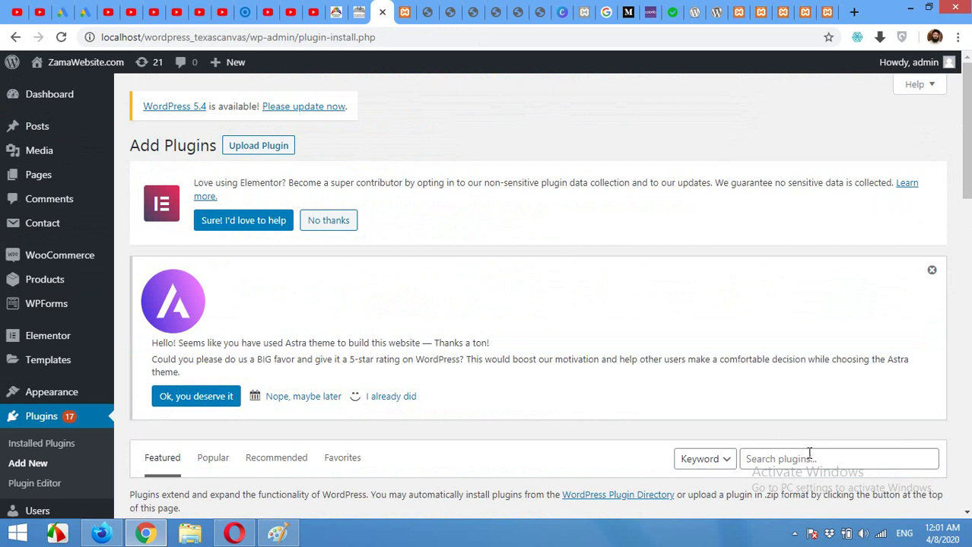
Search plugins for 'essential addons', then install and activate Essential Addons for Elementor
click(812, 459)
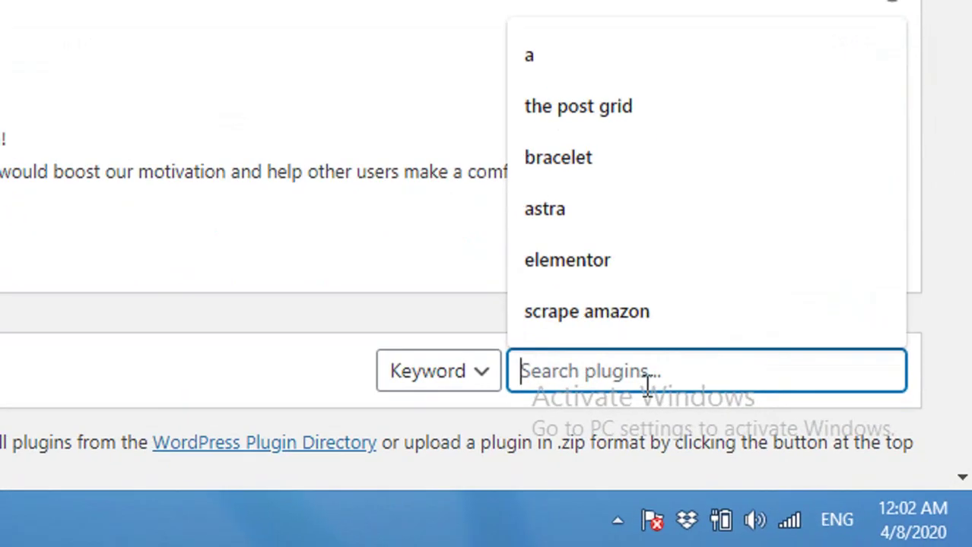
text(essential)
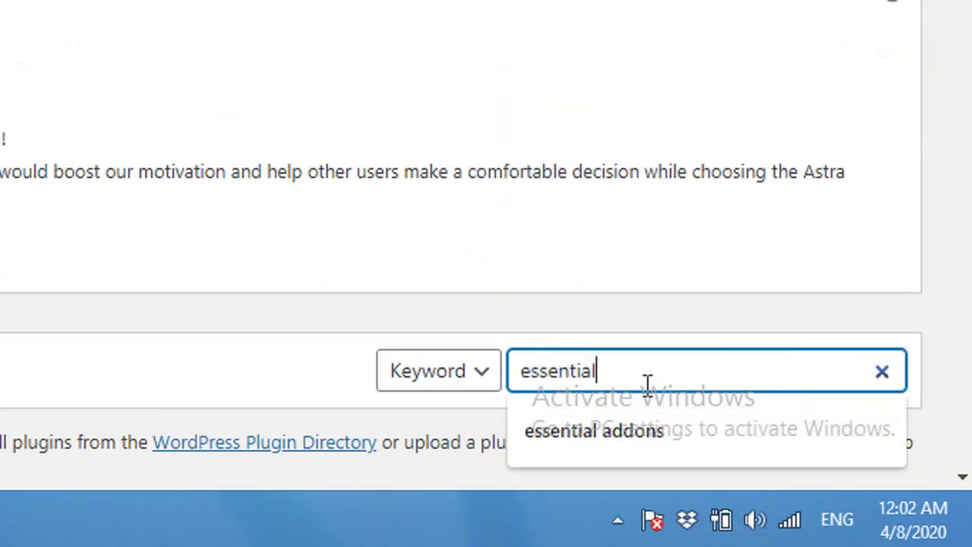
text( addons)
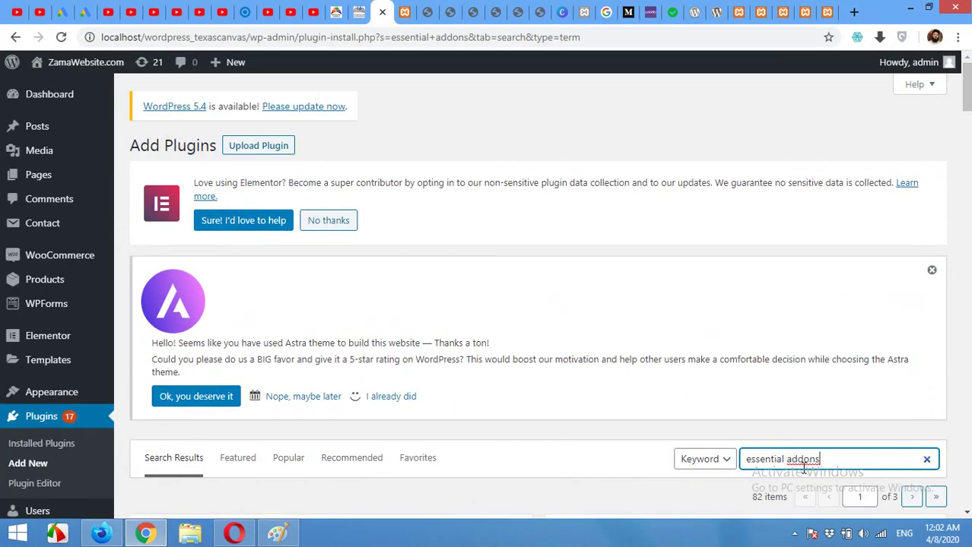
scroll(621, 410, down, 3)
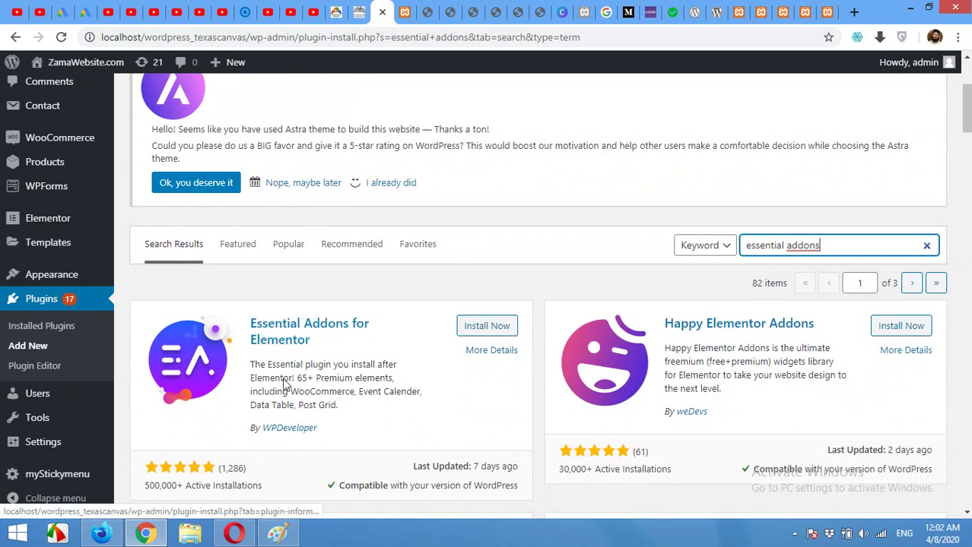
click(470, 329)
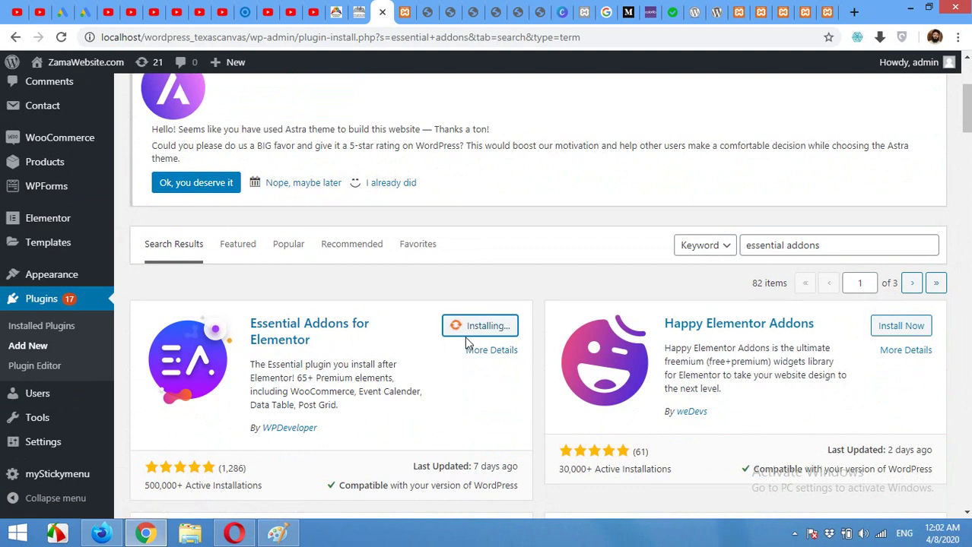
click(482, 332)
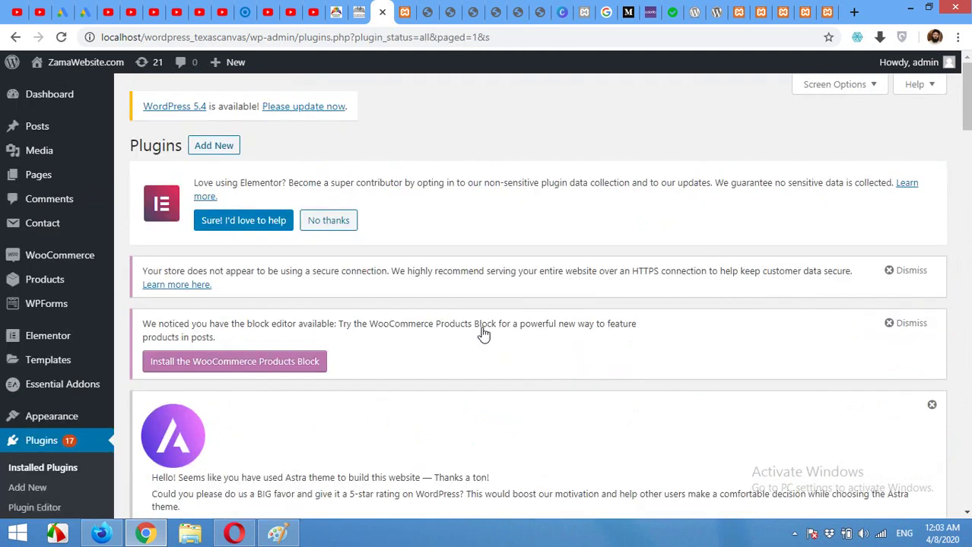
scroll(475, 342, down, 4)
scroll(451, 365, down, 3)
scroll(358, 388, down, 4)
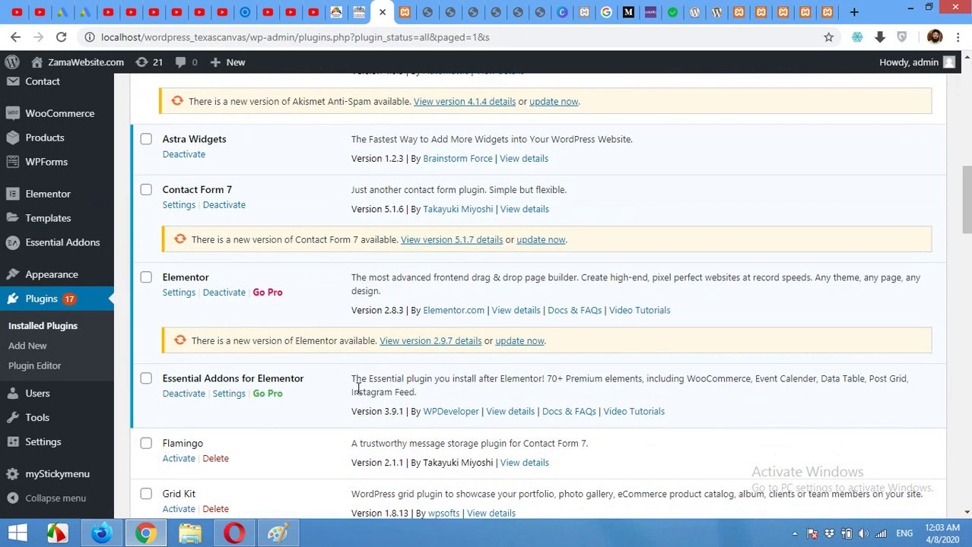
scroll(320, 408, up, 5)
scroll(321, 387, up, 3)
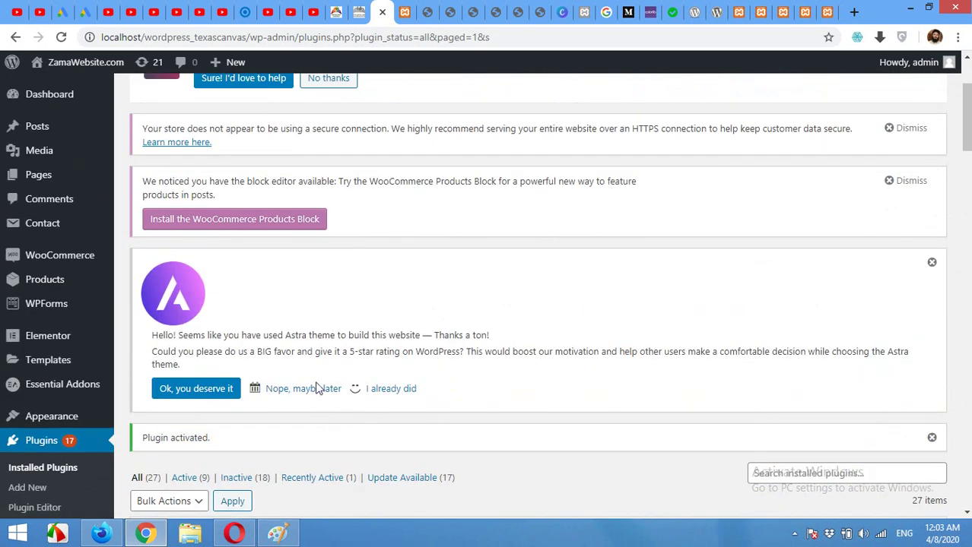
mouse_move(38, 175)
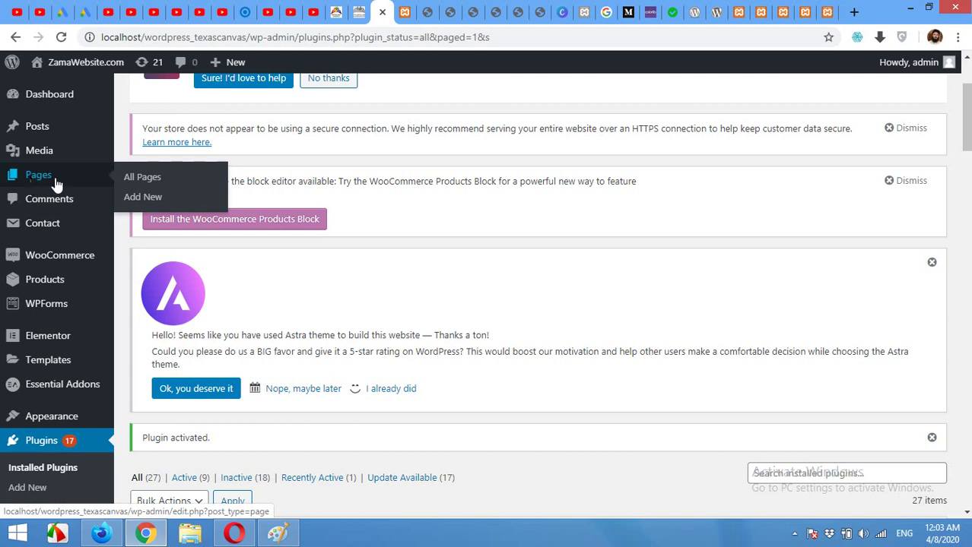
Create a new page titled 'PRICING TABLE'
click(146, 203)
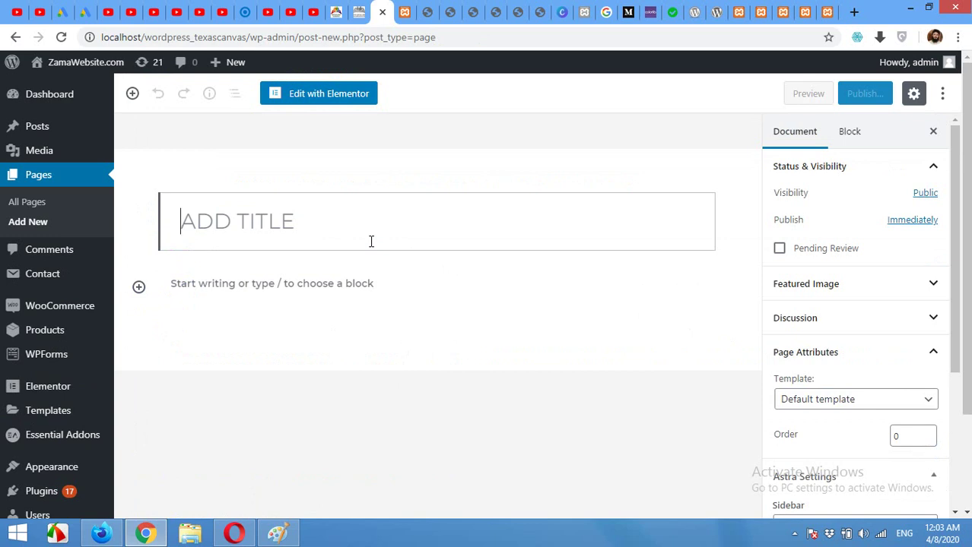
text(PRICING T)
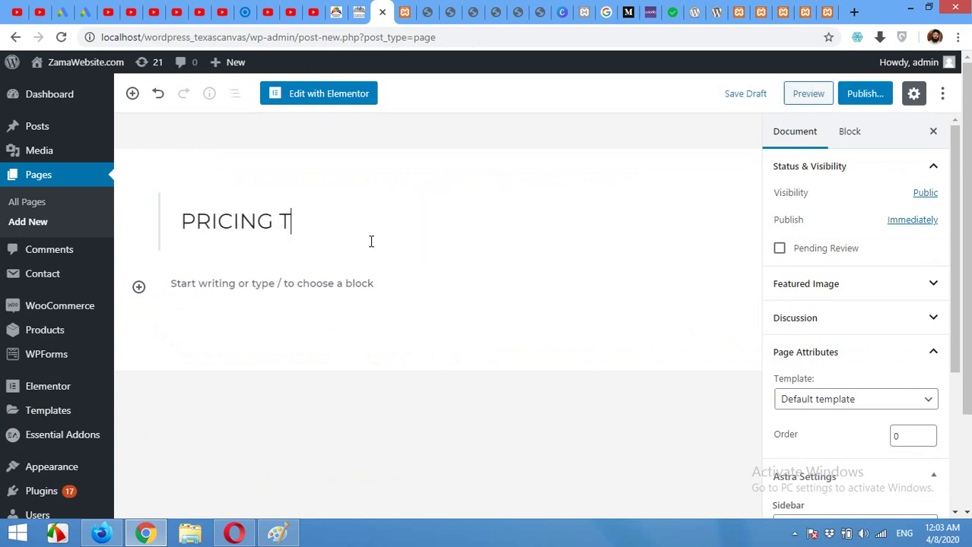
text(ABLE)
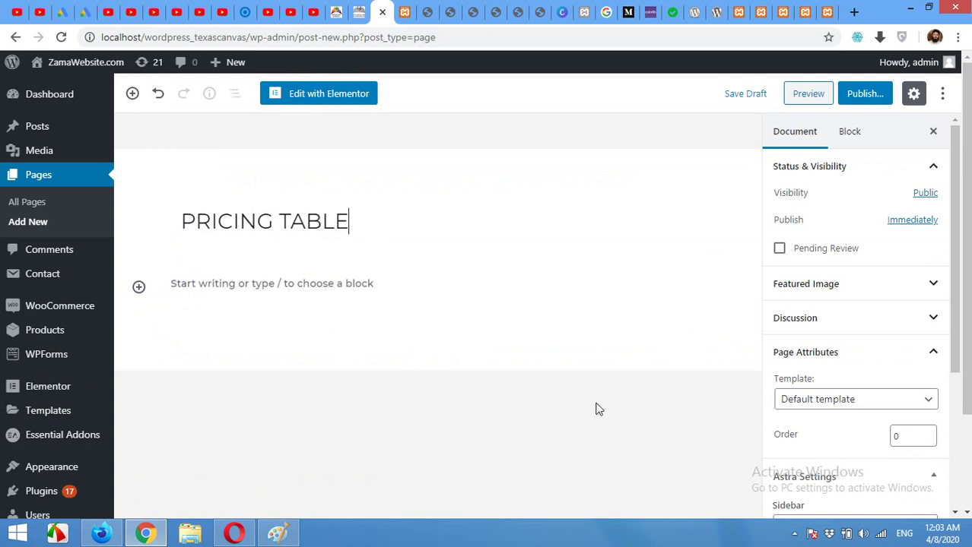
Set the page template to Elementor Full Width and publish the page
click(817, 403)
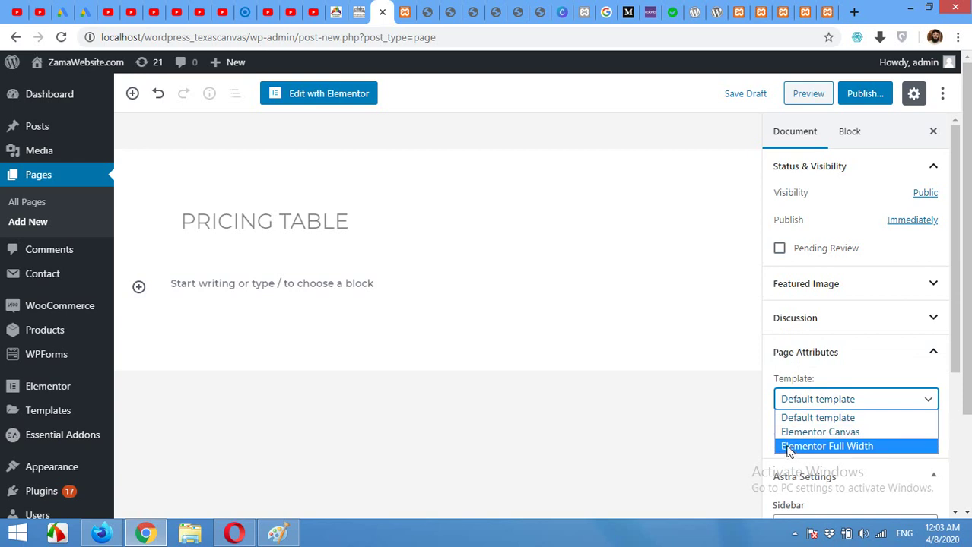
click(828, 448)
click(873, 95)
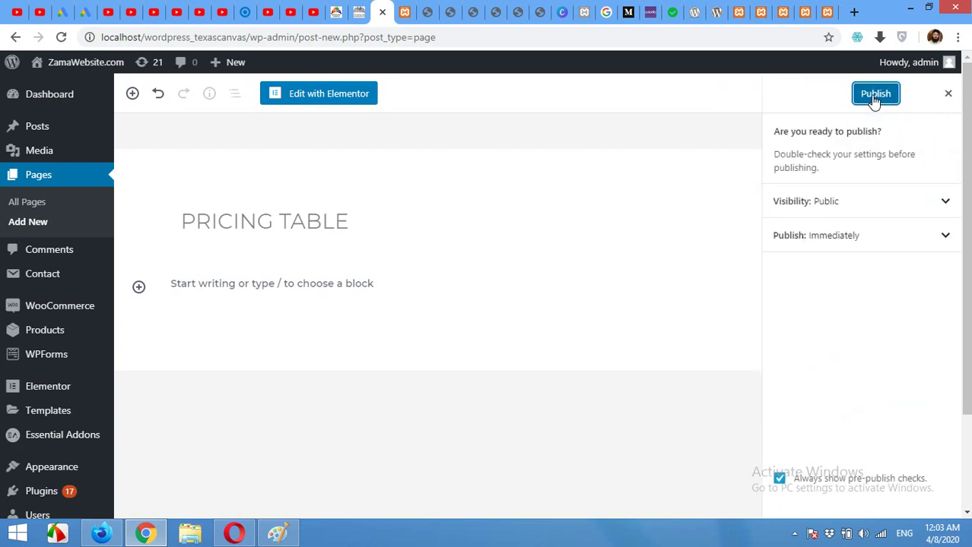
click(875, 100)
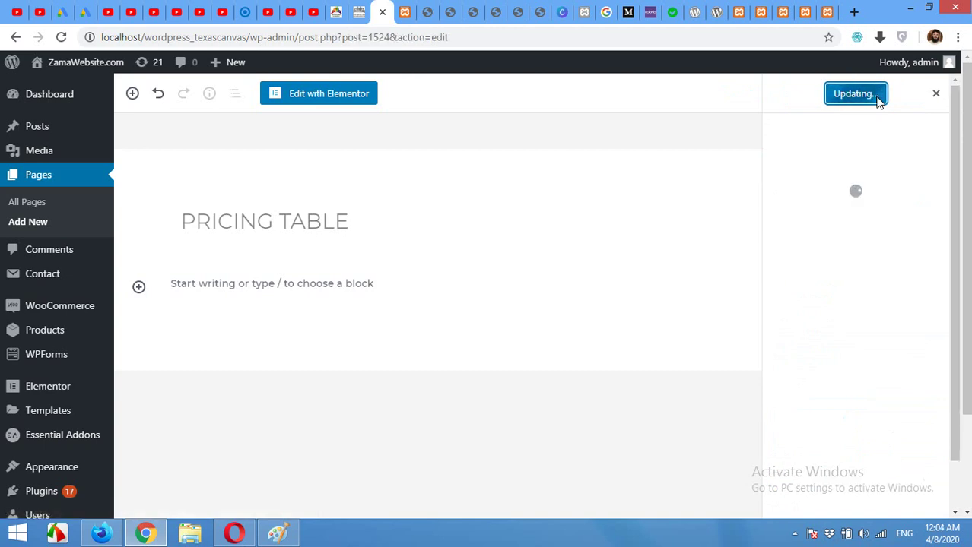
Open the page in Elementor and add a 2:1 two-column section
click(310, 99)
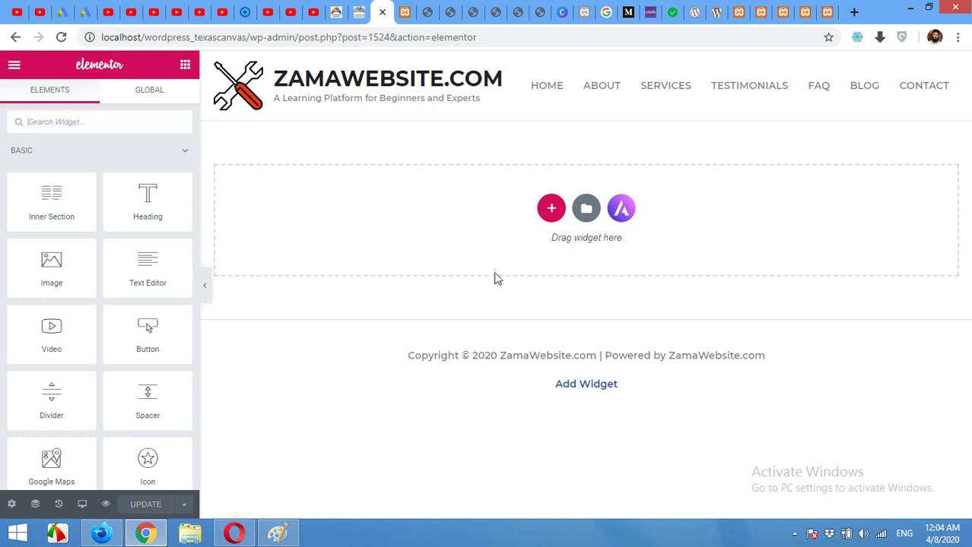
click(545, 211)
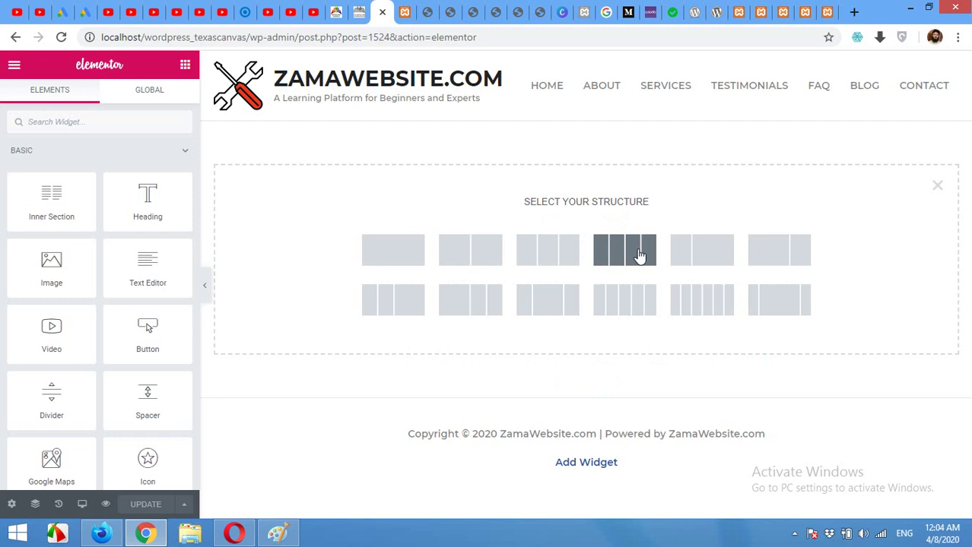
click(788, 256)
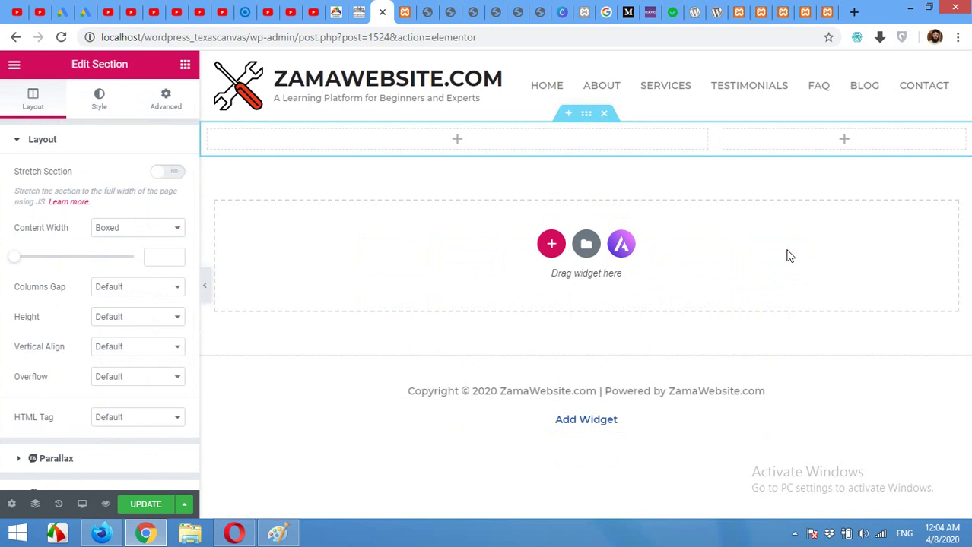
mouse_move(843, 139)
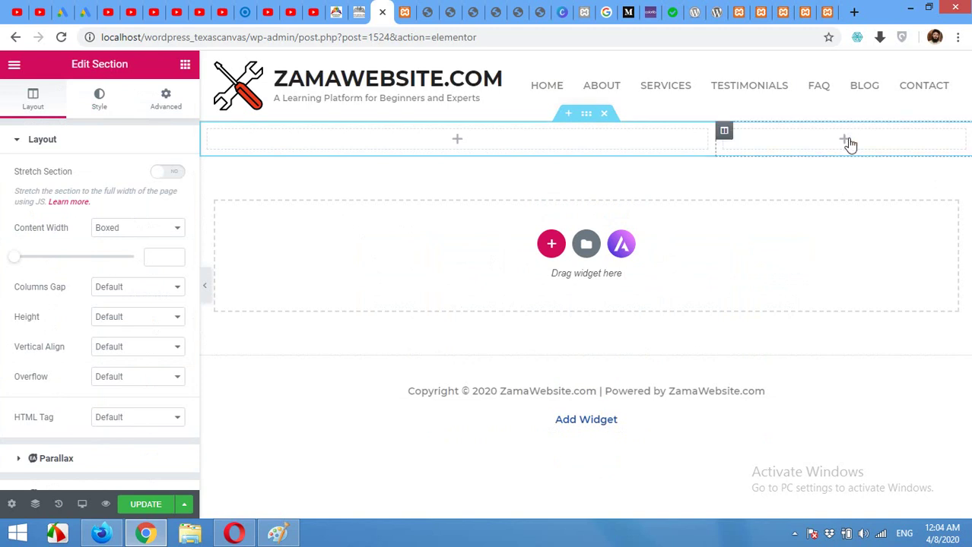
Drag a Sidebar widget into the right column and set it to Main Sidebar
click(846, 140)
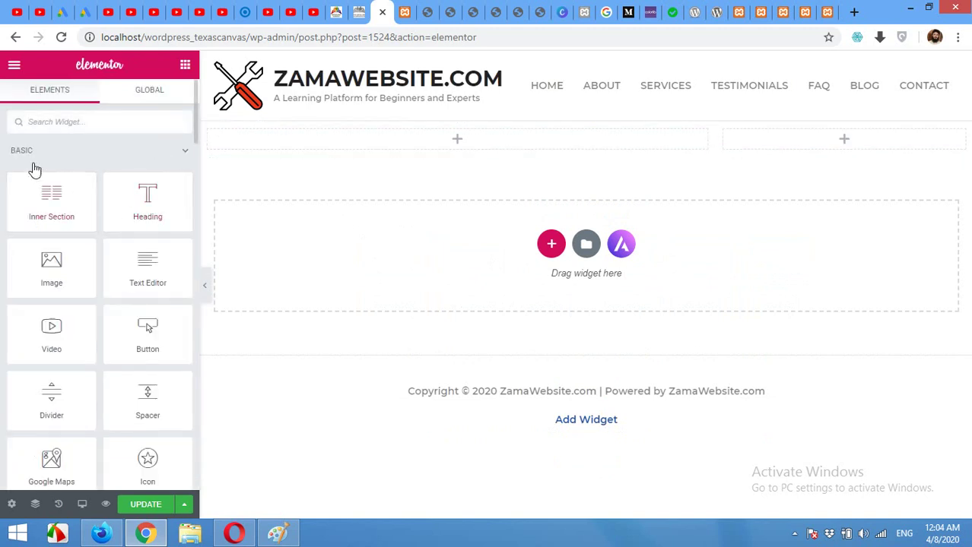
scroll(63, 229, down, 2)
scroll(63, 227, down, 5)
scroll(78, 266, down, 3)
scroll(78, 265, down, 3)
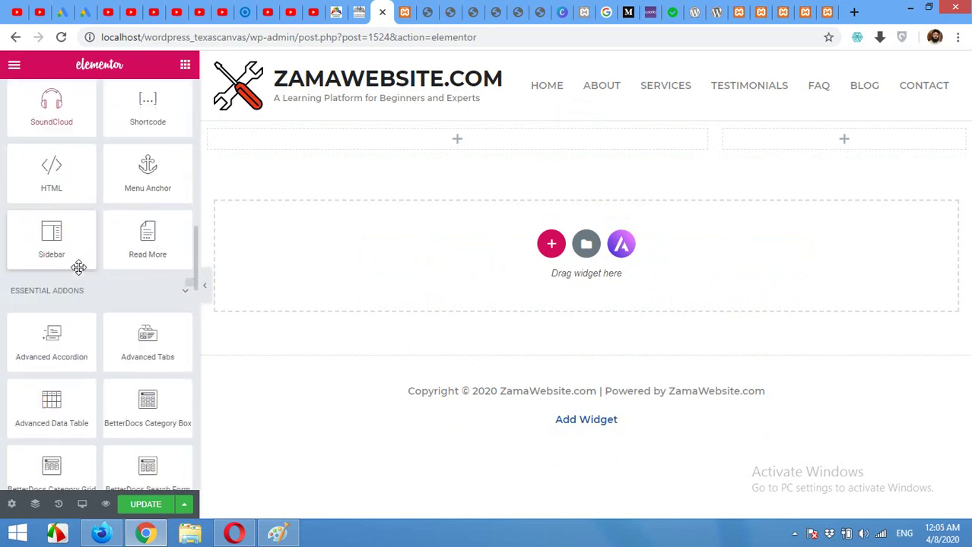
drag(51, 247, 846, 144)
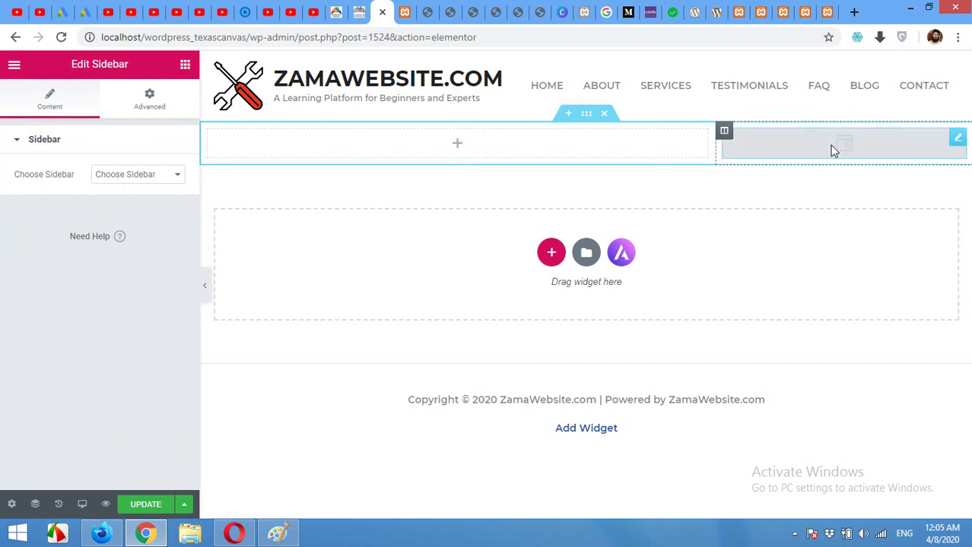
click(139, 175)
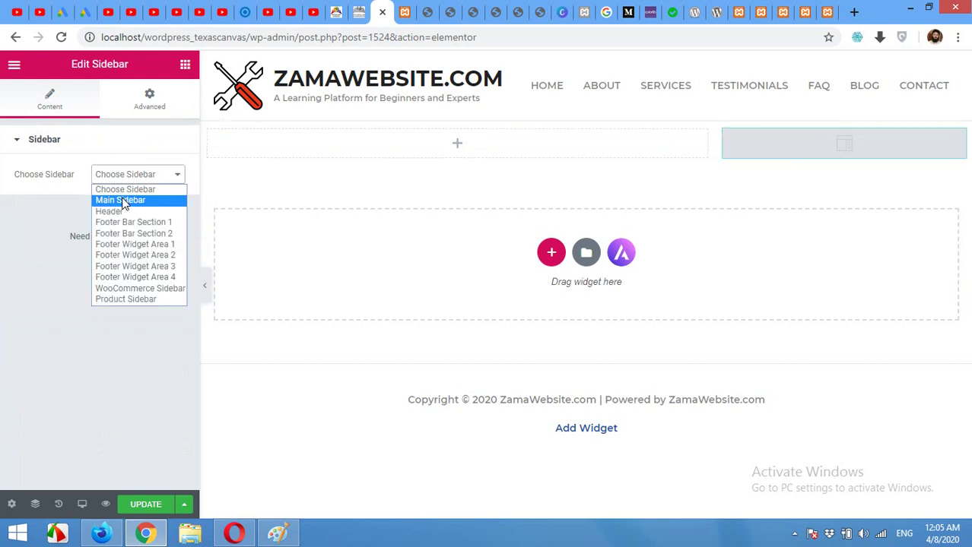
click(122, 201)
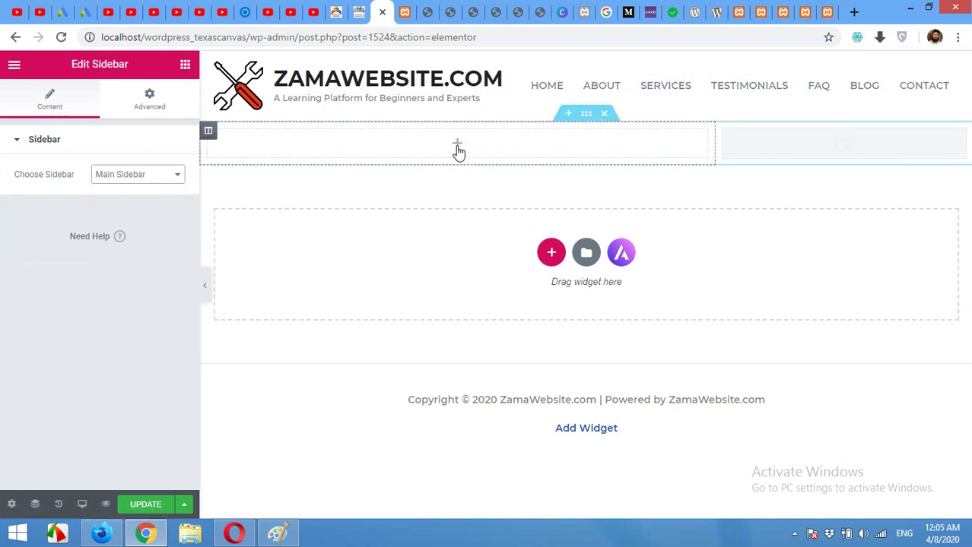
mouse_move(458, 149)
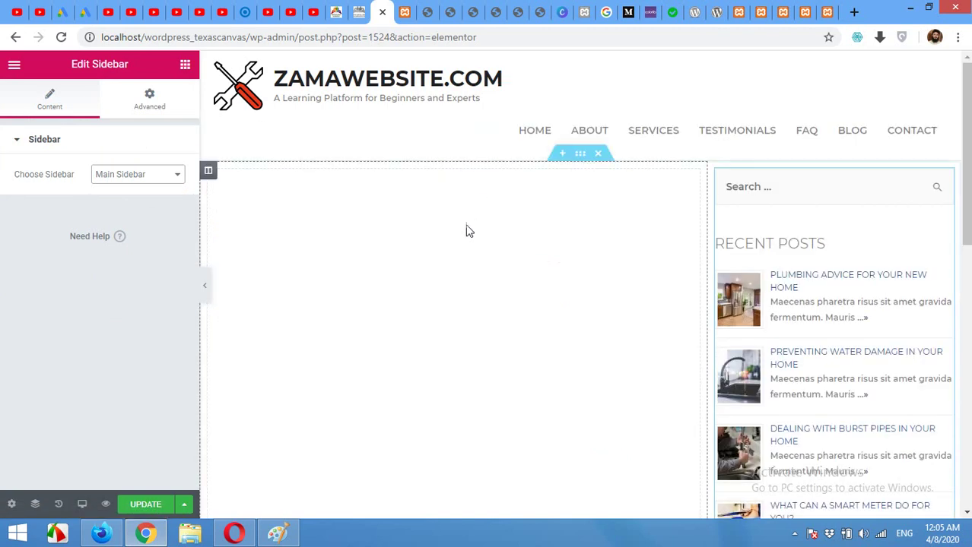
scroll(460, 151, down, 5)
scroll(460, 167, up, 1)
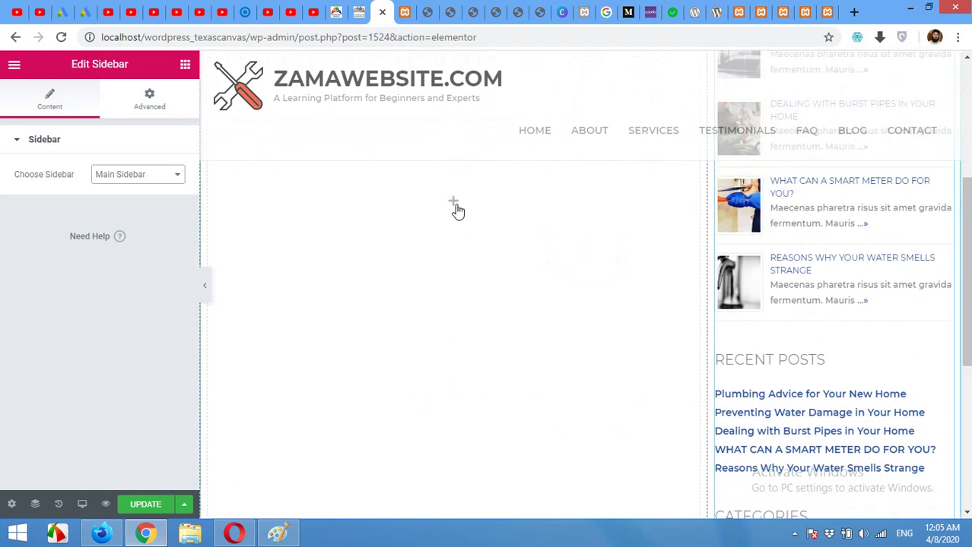
Drag the Essential Addons Pricing Table widget into the empty left column
click(457, 210)
scroll(100, 261, down, 2)
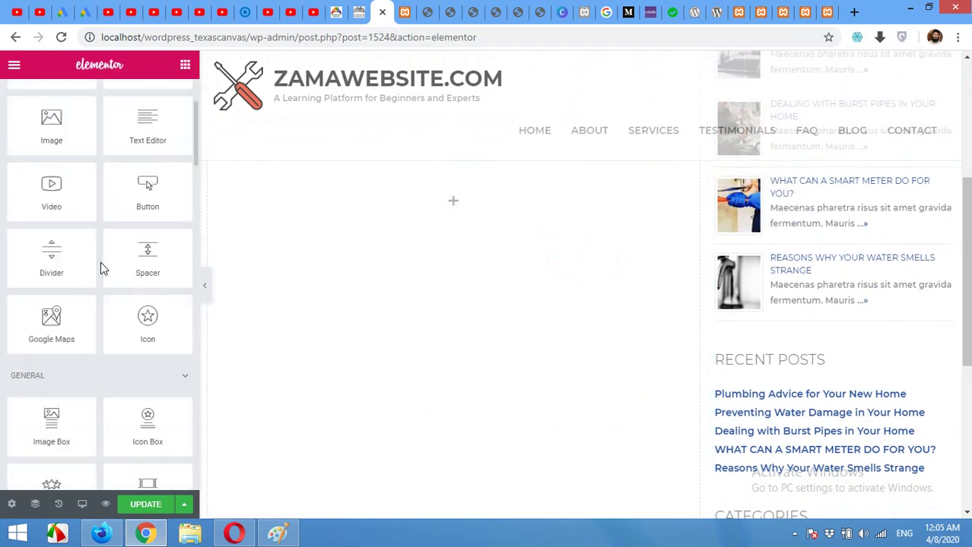
scroll(100, 261, down, 3)
scroll(74, 201, down, 5)
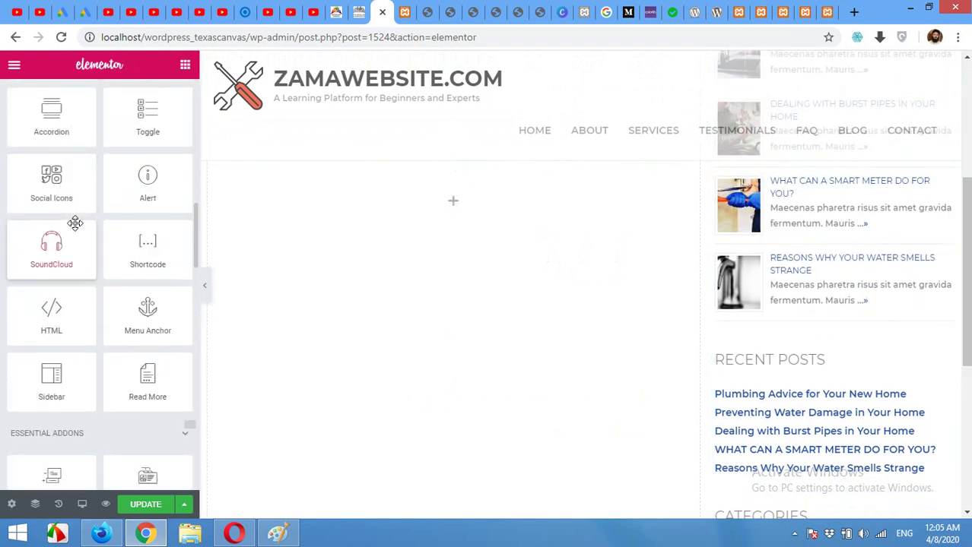
scroll(81, 228, down, 3)
scroll(61, 227, down, 1)
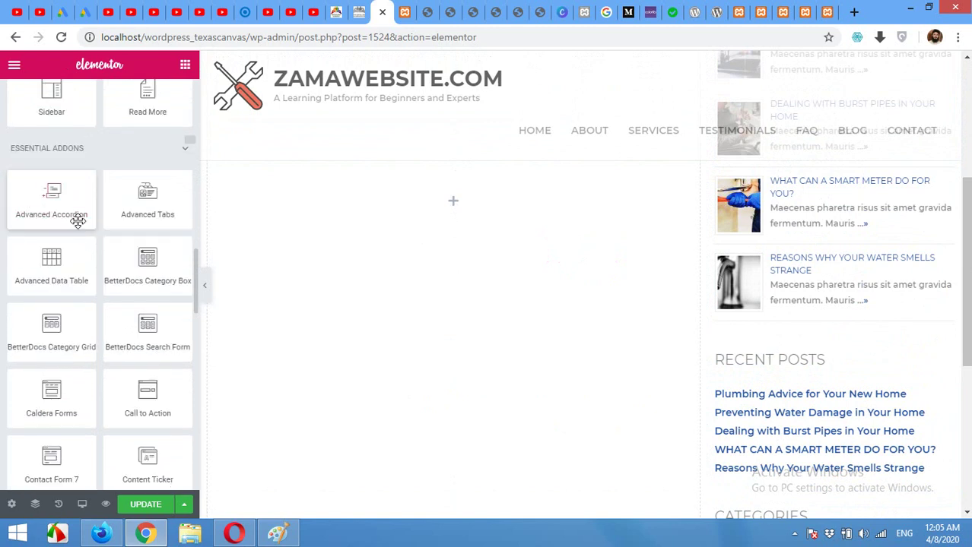
scroll(125, 241, down, 3)
scroll(130, 262, down, 1)
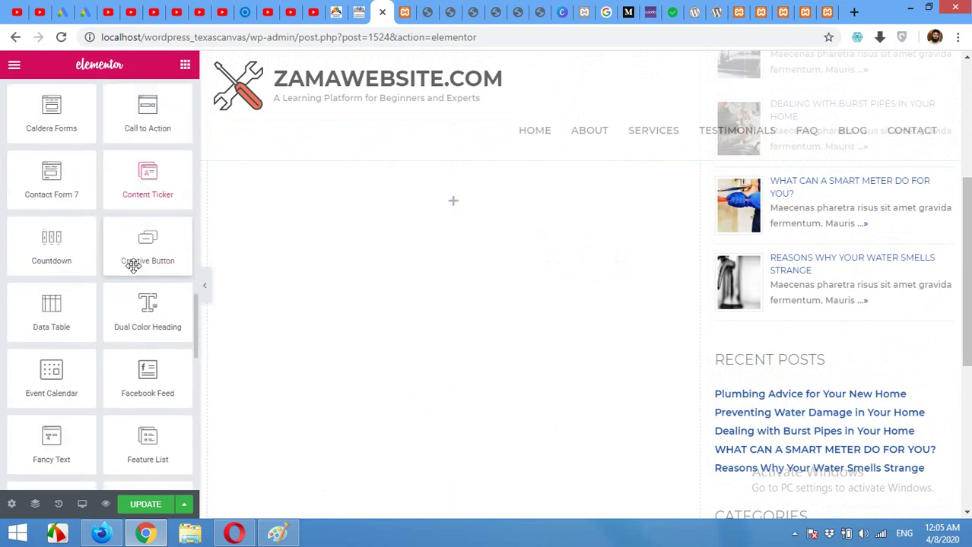
scroll(146, 292, down, 2)
scroll(144, 292, down, 1)
scroll(148, 308, down, 1)
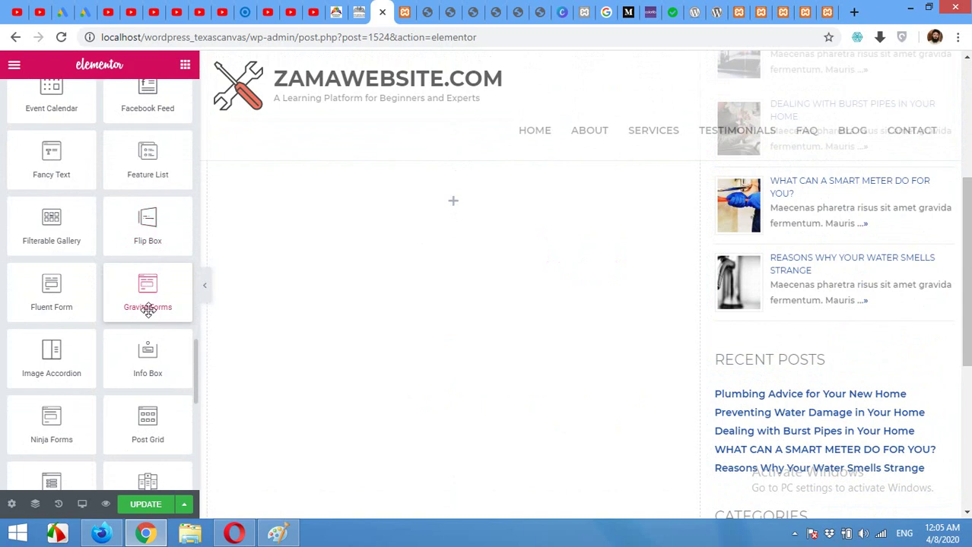
scroll(157, 333, down, 2)
scroll(158, 334, down, 1)
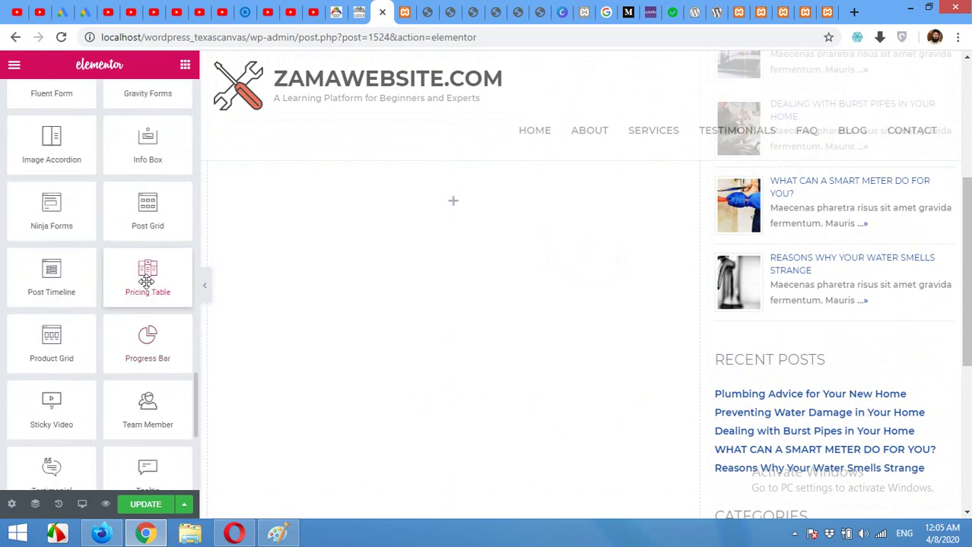
drag(146, 281, 454, 203)
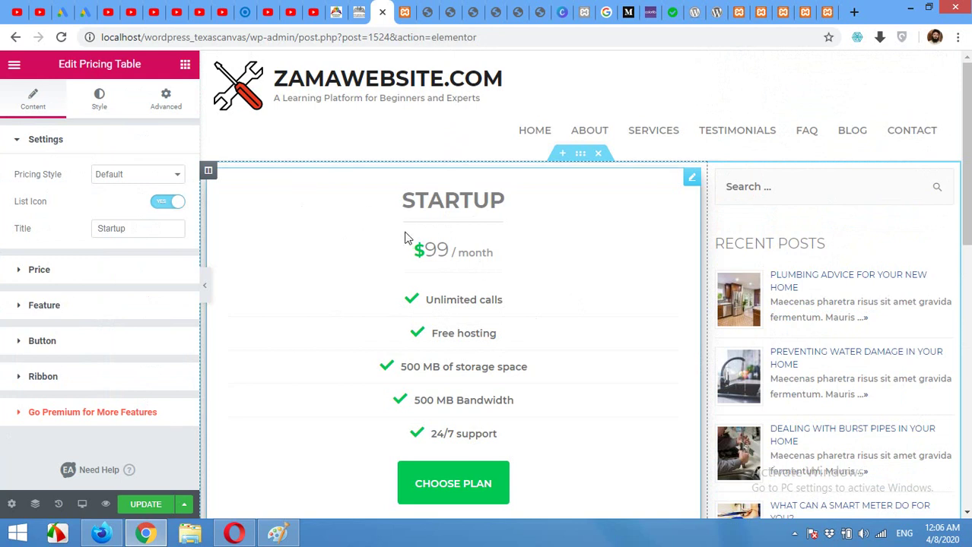
Add a new column beside the Startup table and duplicate it into a third column
right_click(208, 177)
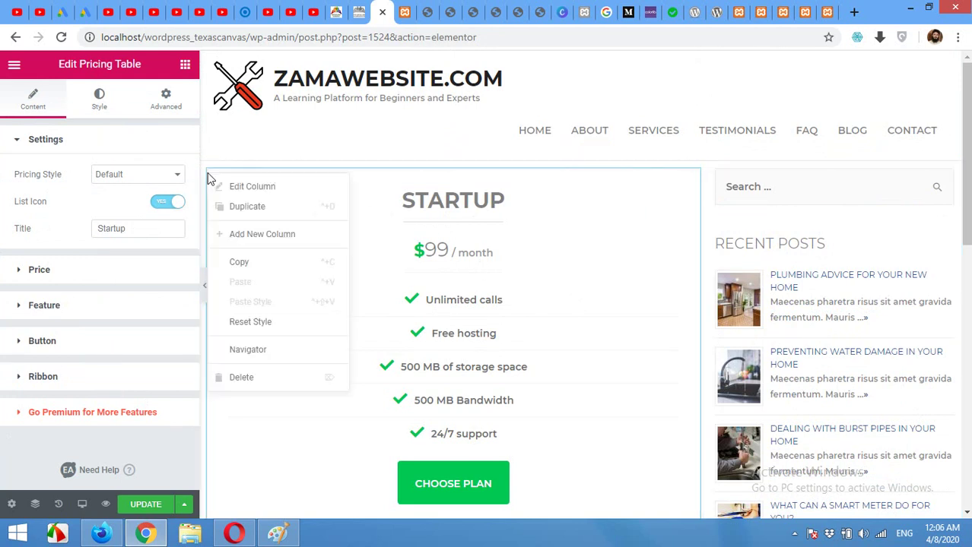
click(236, 208)
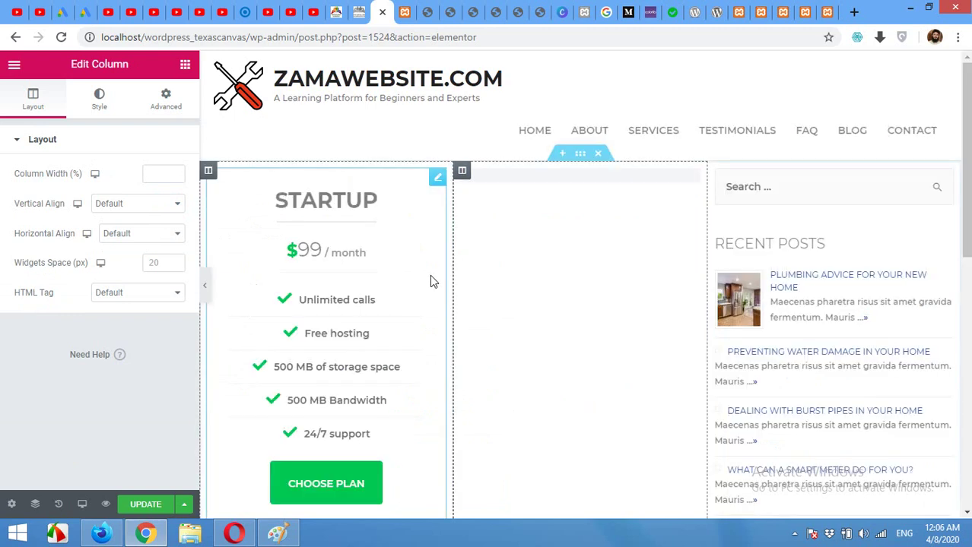
right_click(463, 173)
click(489, 206)
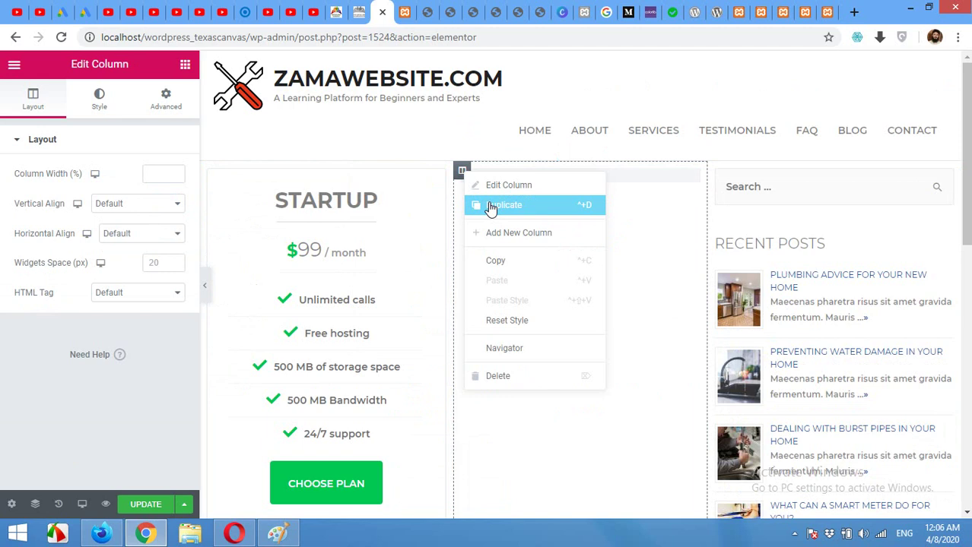
click(490, 206)
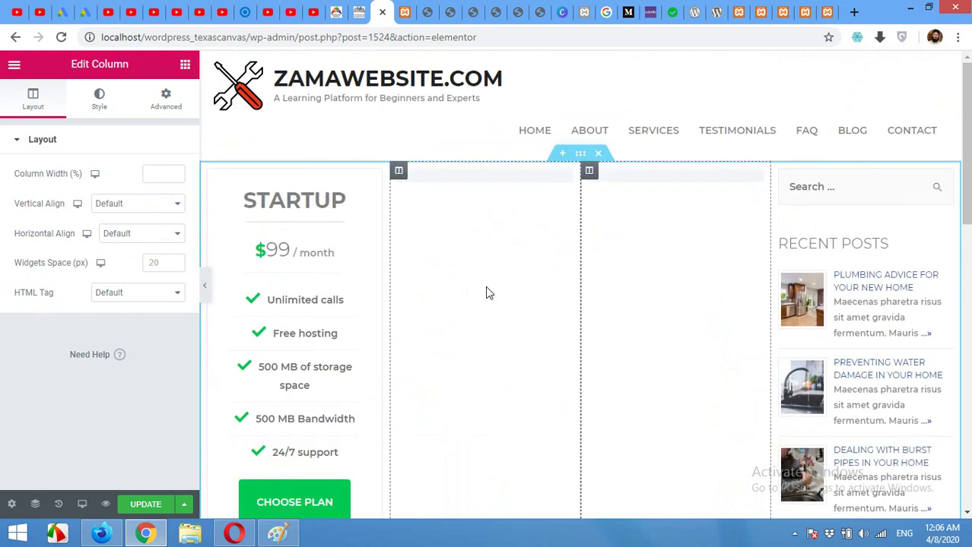
mouse_move(294, 304)
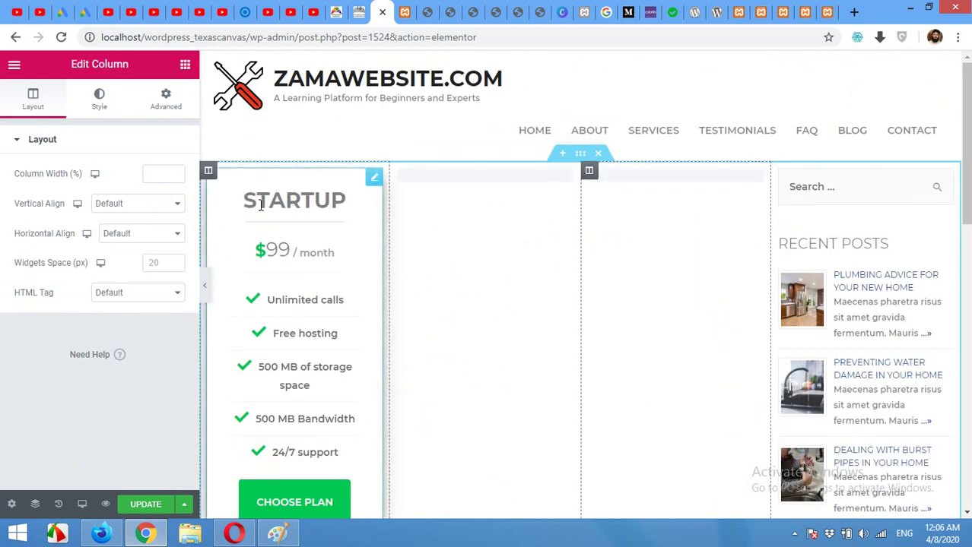
click(255, 207)
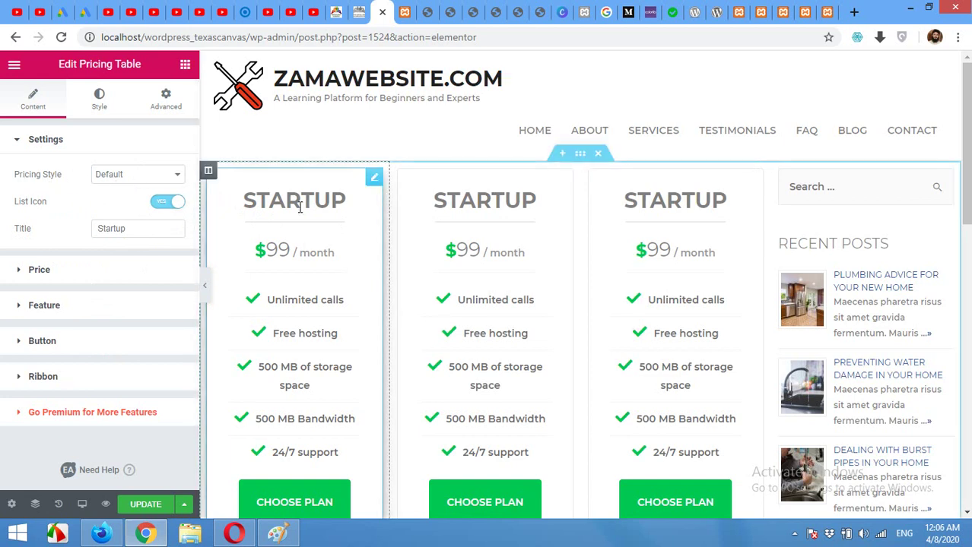
Switch the first pricing table to Pricing Style 2 and select its title and tagline text
click(106, 184)
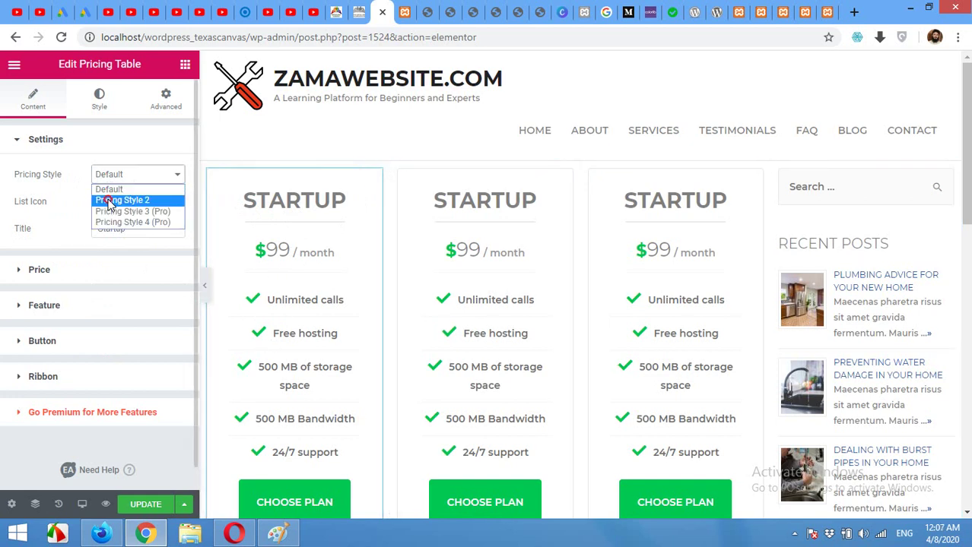
click(110, 201)
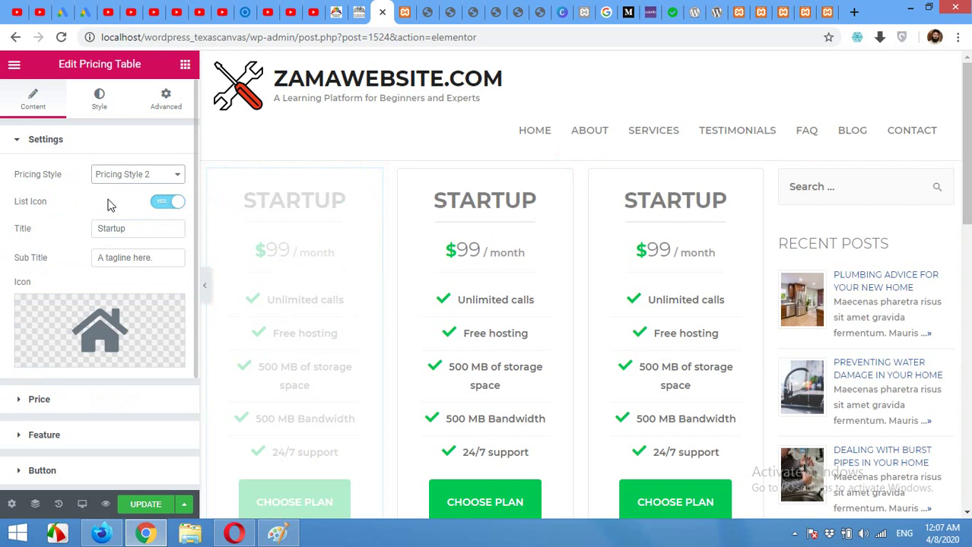
mouse_move(100, 327)
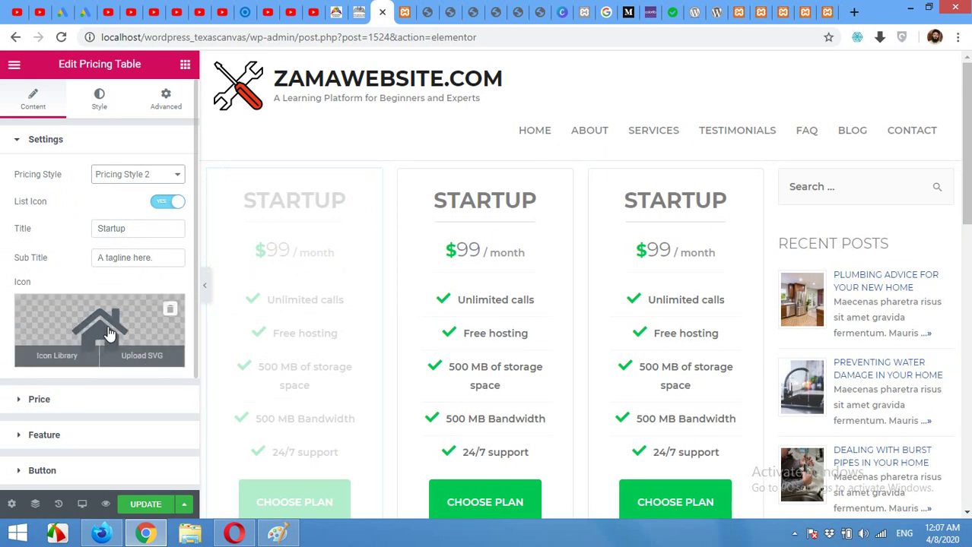
click(132, 228)
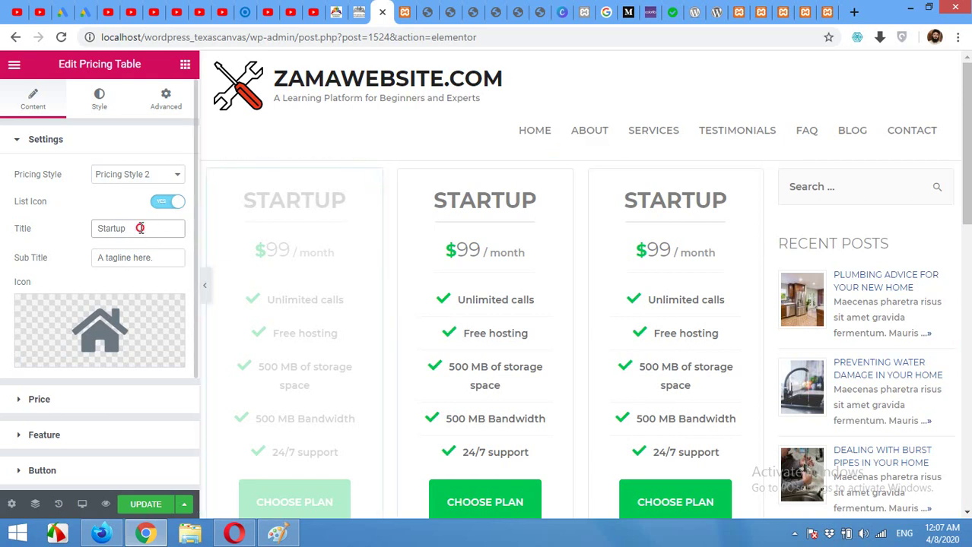
drag(135, 228, 81, 238)
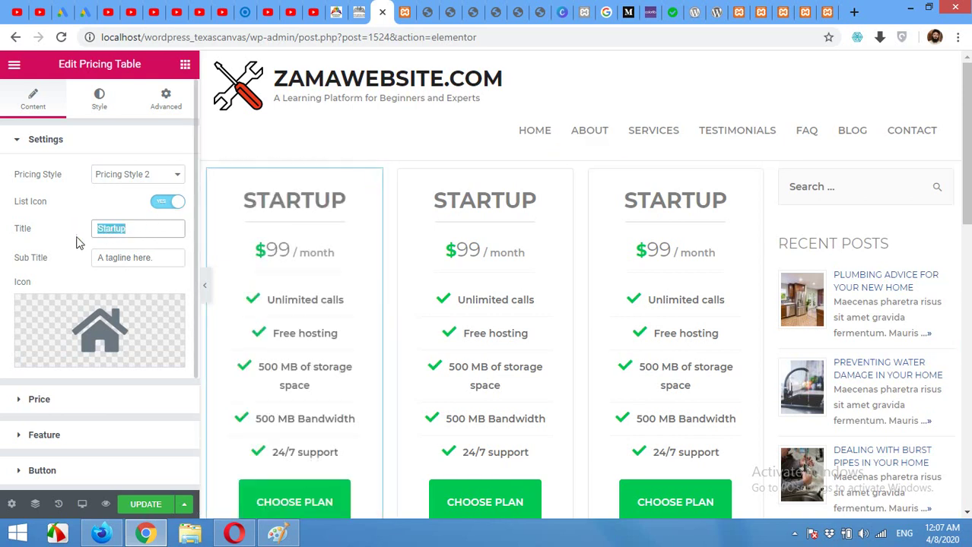
click(142, 259)
drag(162, 261, 81, 263)
click(148, 260)
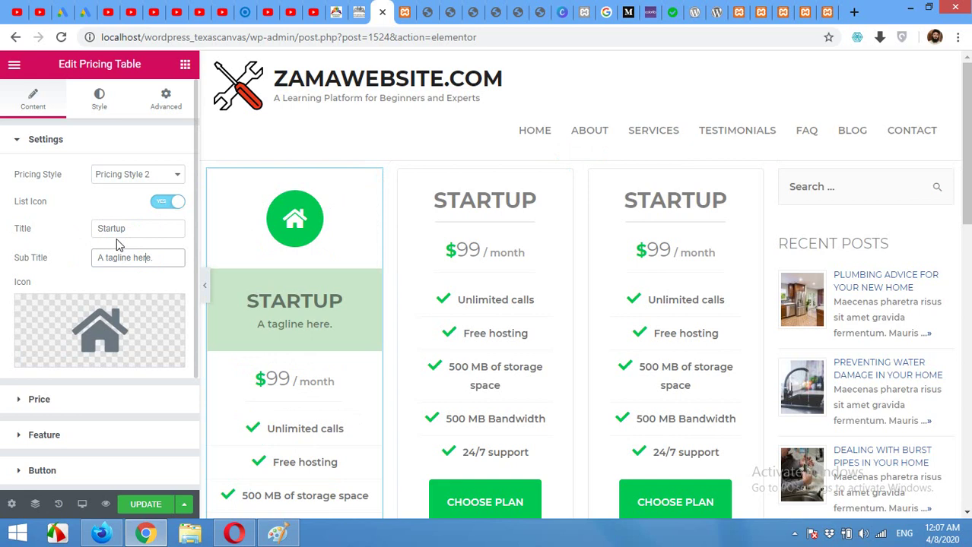
scroll(173, 296, down, 1)
scroll(130, 312, down, 1)
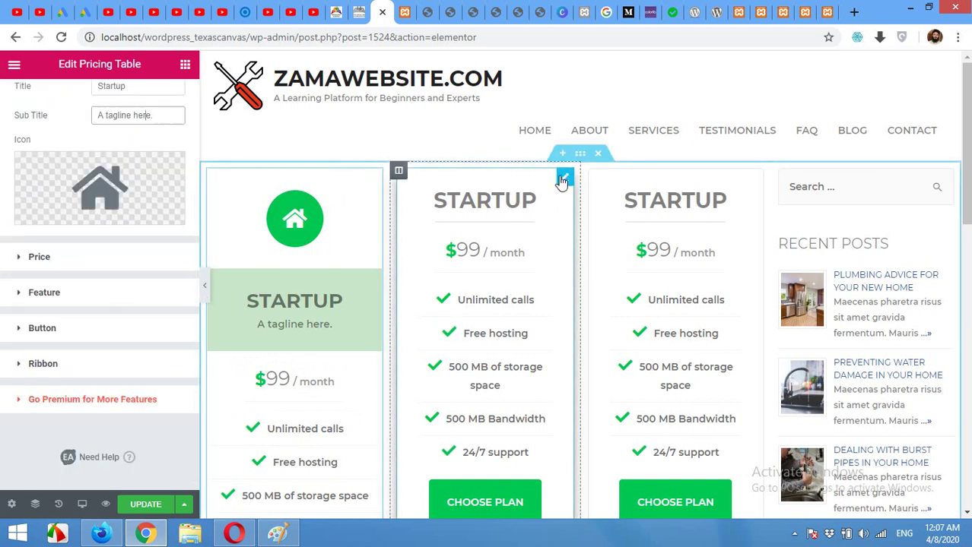
Apply Pricing Style 2 to the second and third pricing tables
click(564, 177)
click(126, 174)
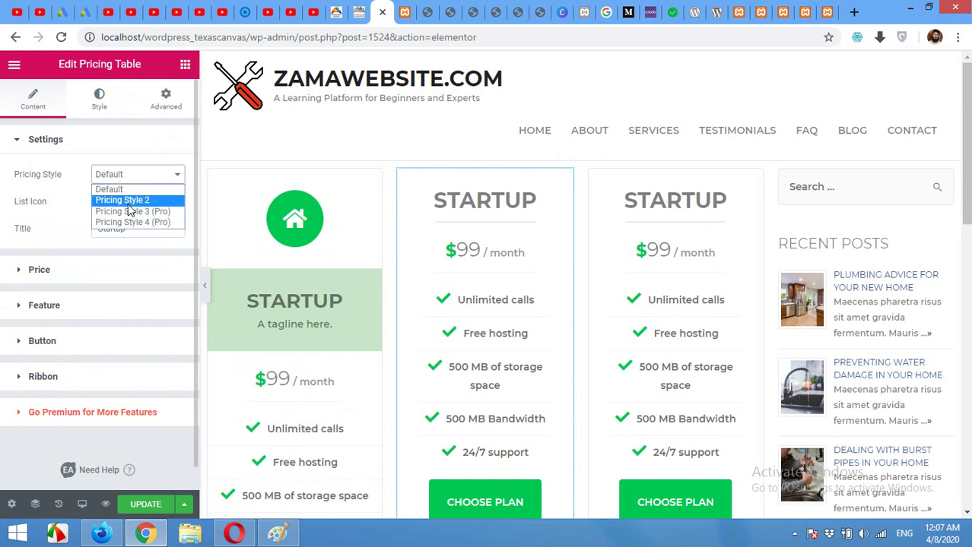
click(128, 209)
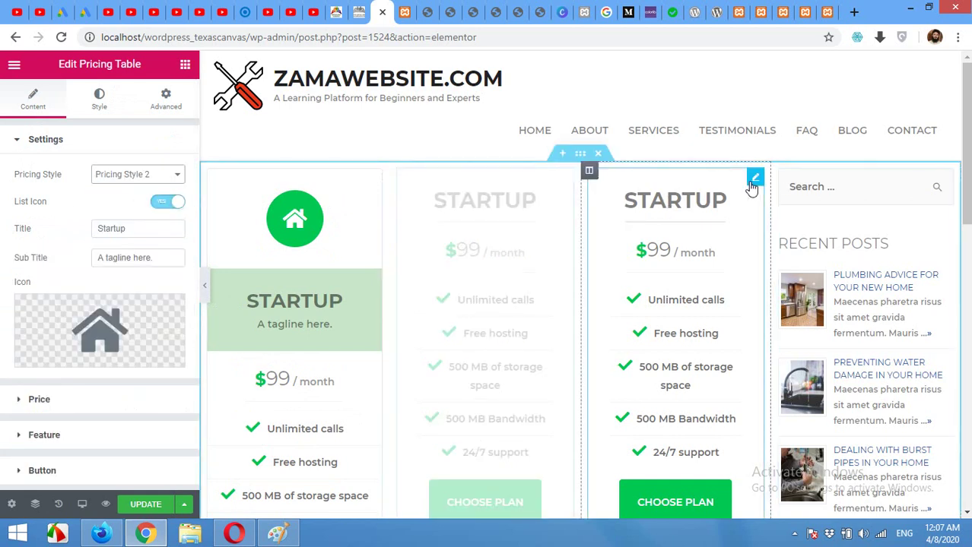
click(755, 184)
click(126, 174)
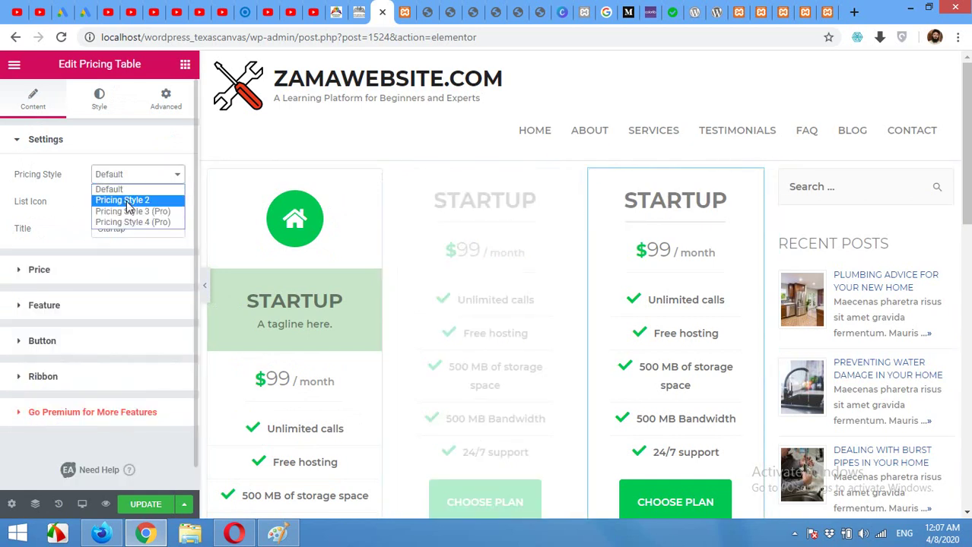
click(128, 207)
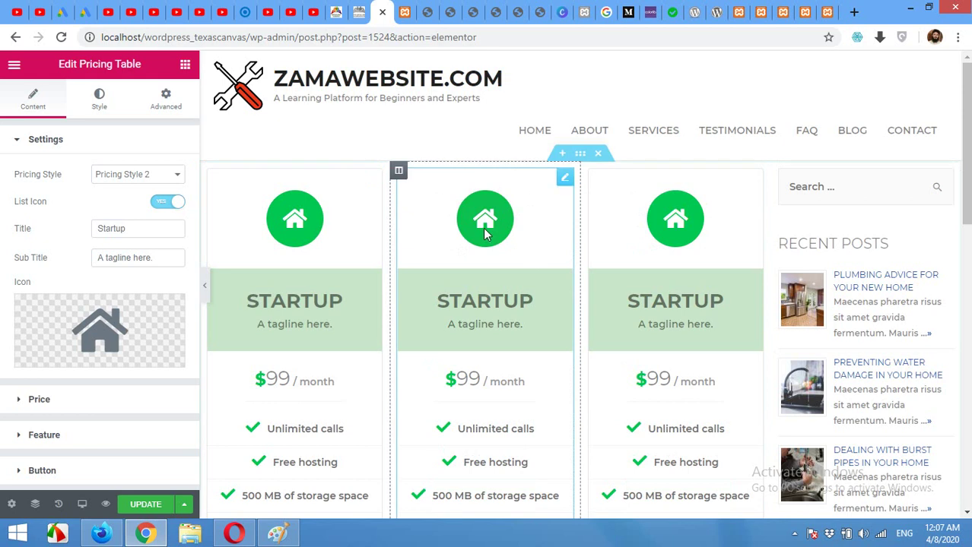
Replace the second table's house icon with the hourglass icon from the Icon Library
click(126, 323)
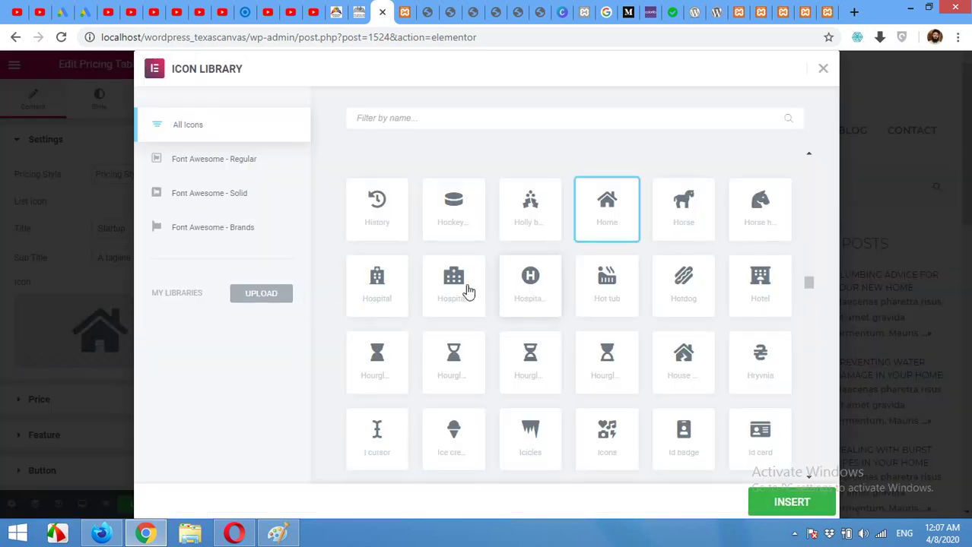
click(451, 288)
click(448, 358)
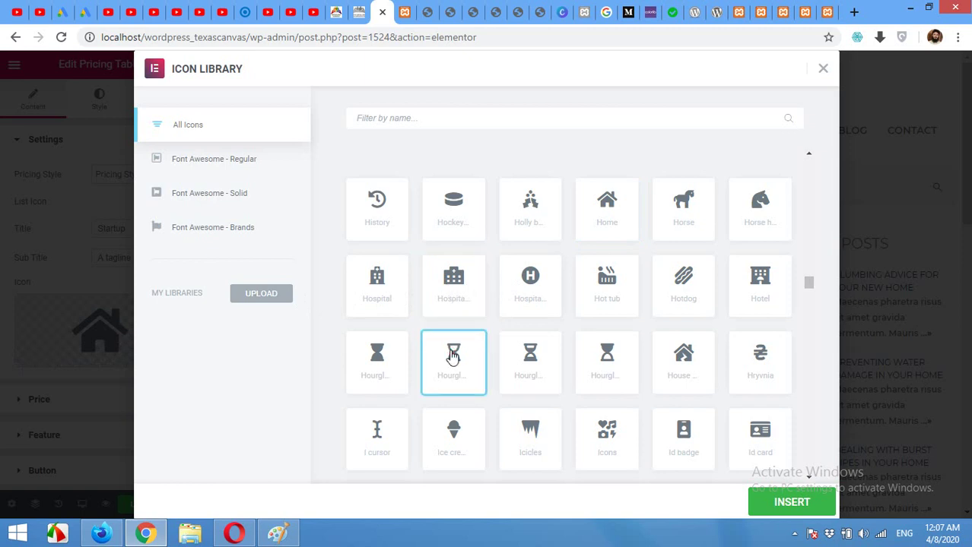
click(779, 503)
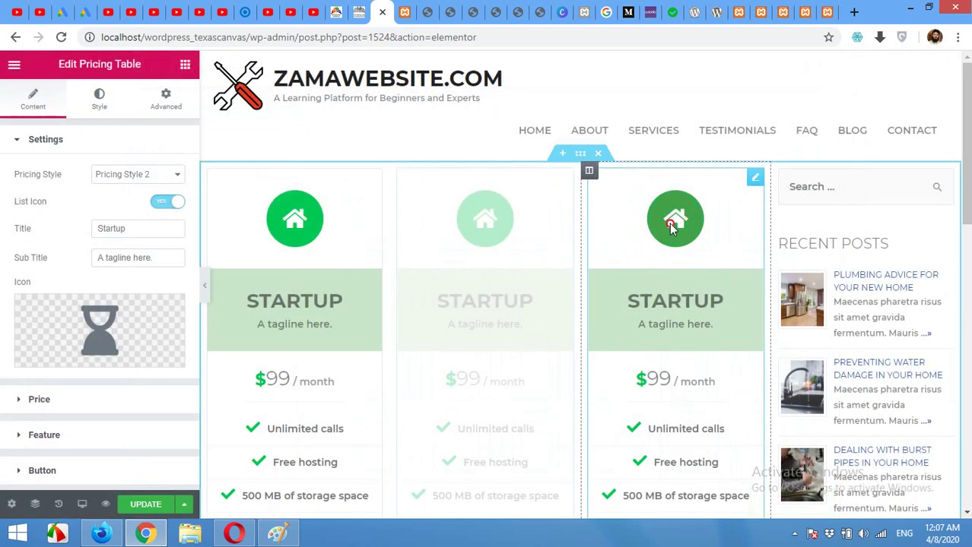
Give the third pricing table the key icon
click(670, 224)
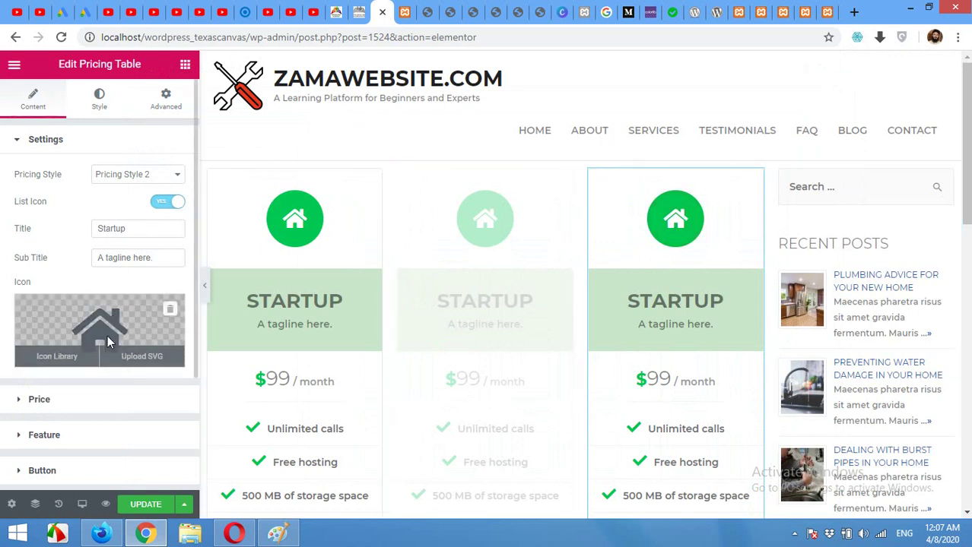
click(45, 348)
scroll(533, 343, down, 3)
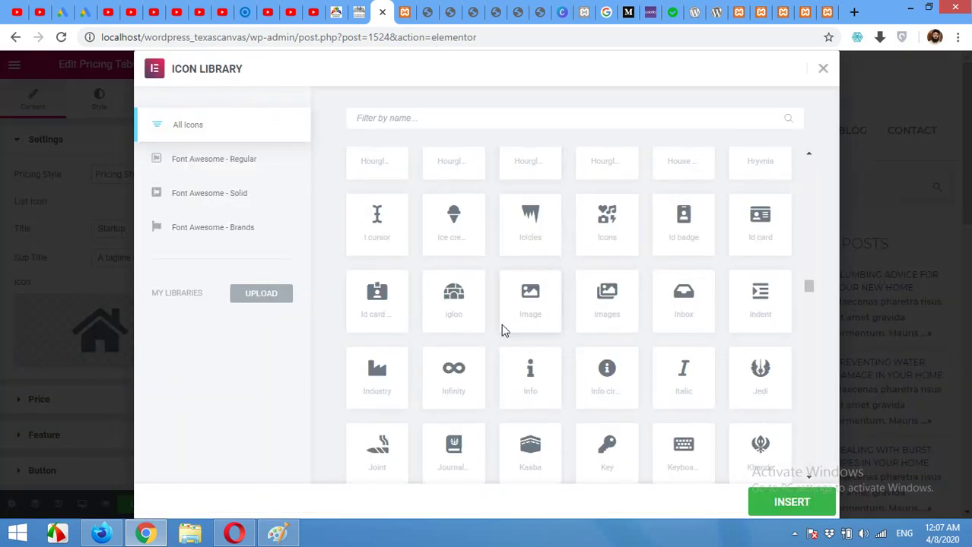
click(607, 450)
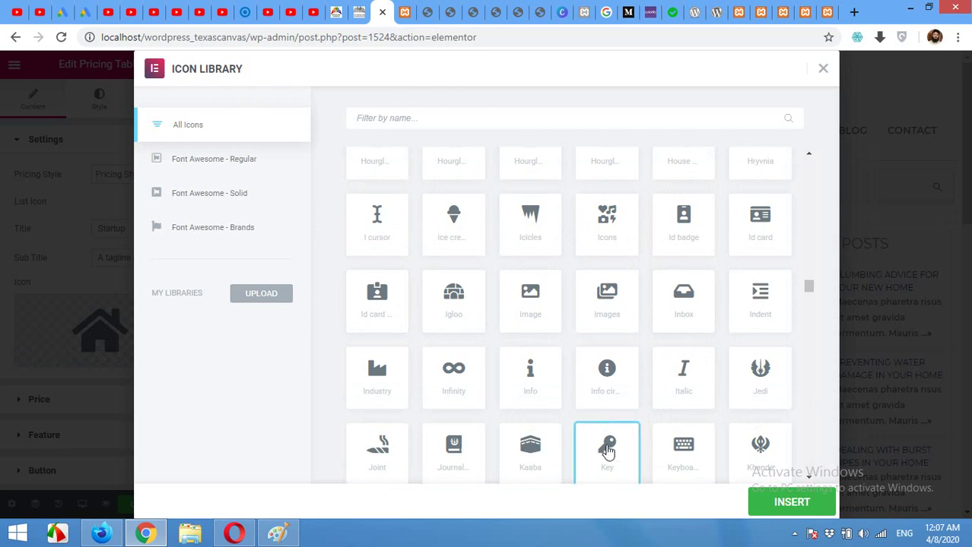
click(795, 502)
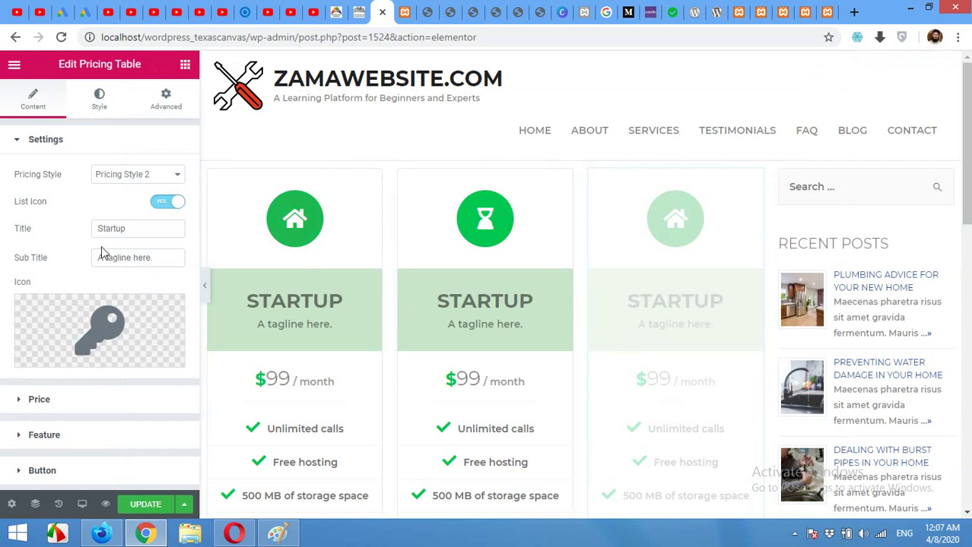
Select the third table's tagline text, then bring up the reference pricing preview page
mouse_move(94, 229)
mouse_down()
mouse_move(163, 250)
mouse_move(95, 258)
mouse_up()
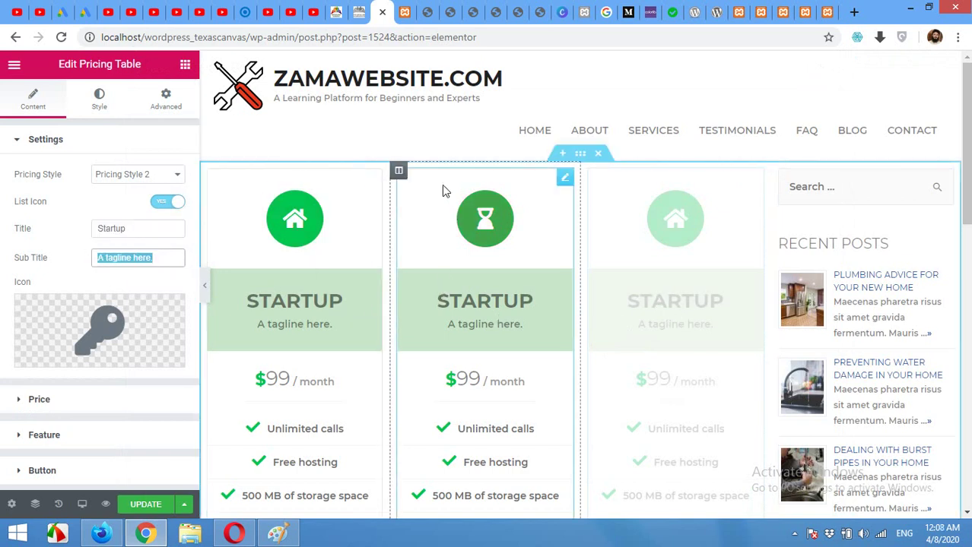
scroll(489, 272, down, 1)
scroll(411, 259, down, 4)
scroll(319, 243, up, 3)
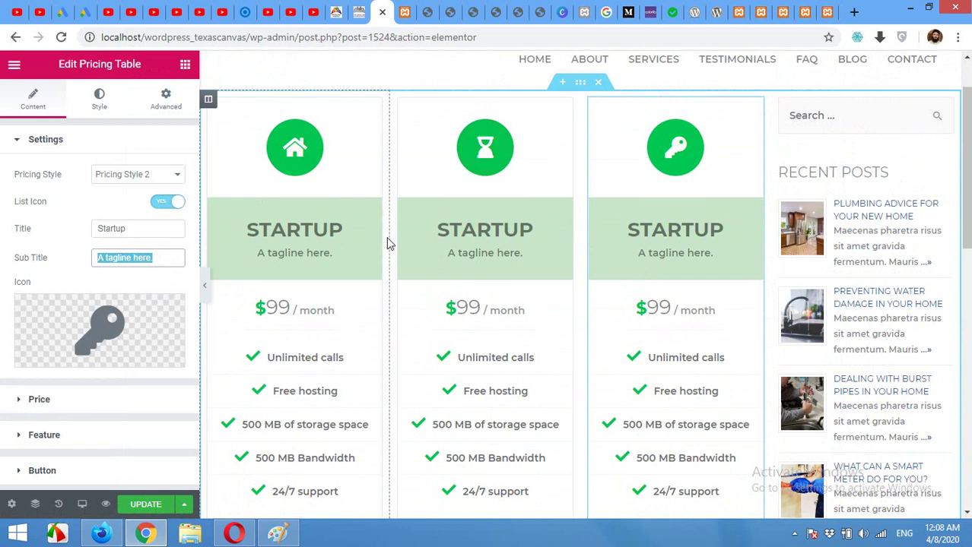
click(825, 12)
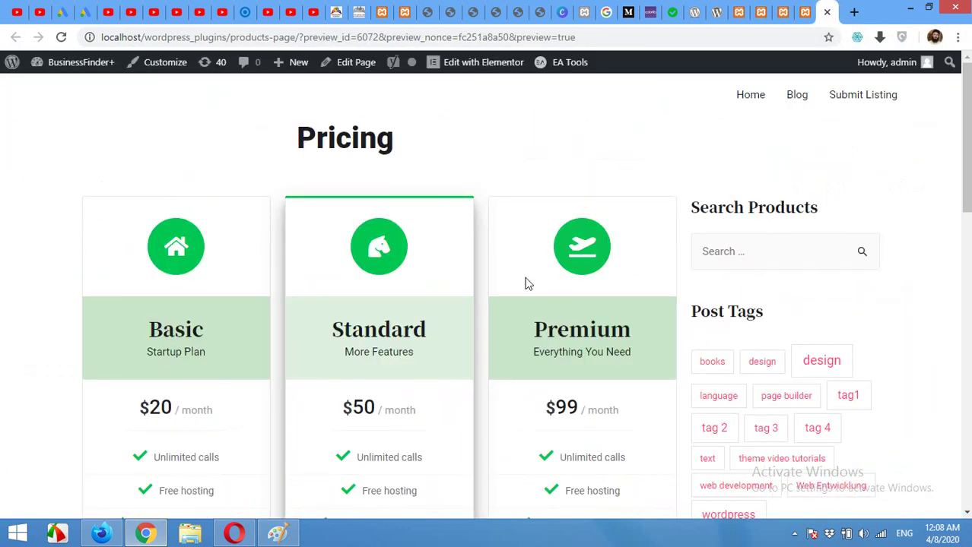
scroll(458, 274, down, 2)
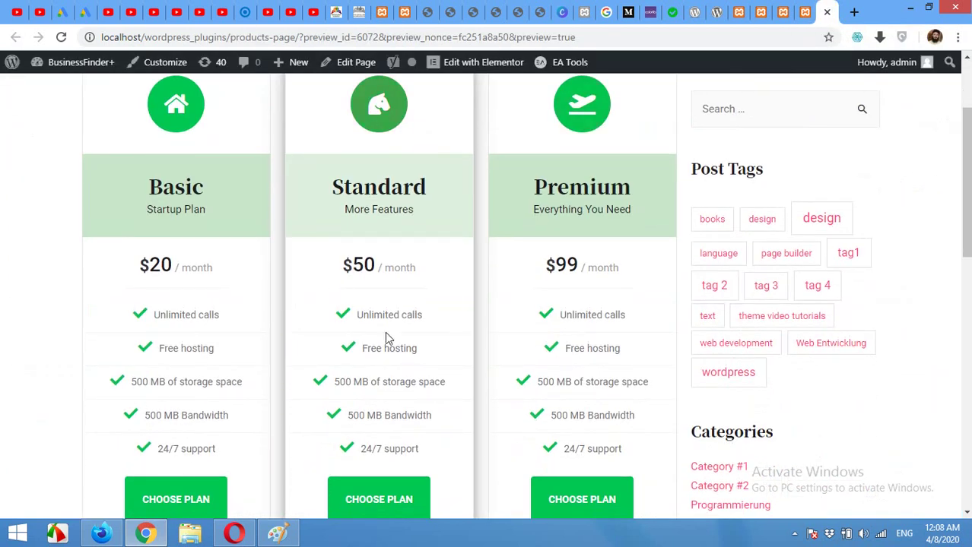
scroll(385, 331, down, 2)
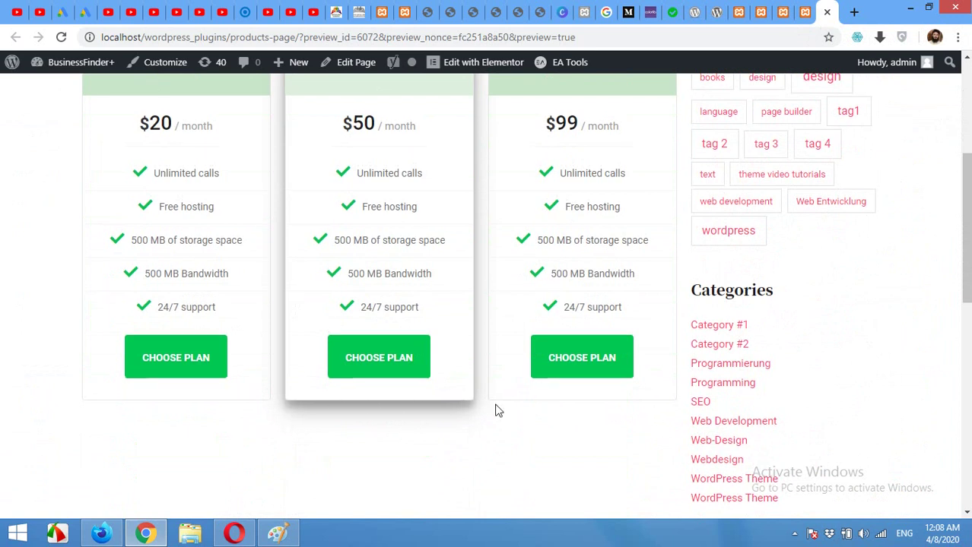
scroll(494, 408, up, 3)
scroll(457, 266, up, 1)
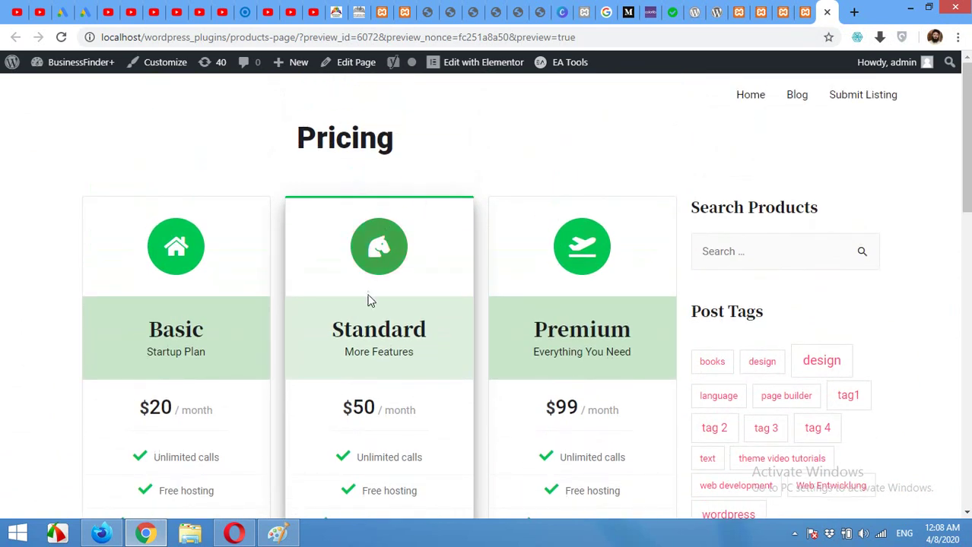
scroll(411, 302, down, 2)
scroll(410, 301, up, 2)
Back in the Elementor editor, title the middle pricing table 'Standard' and the third 'Premium'
click(405, 11)
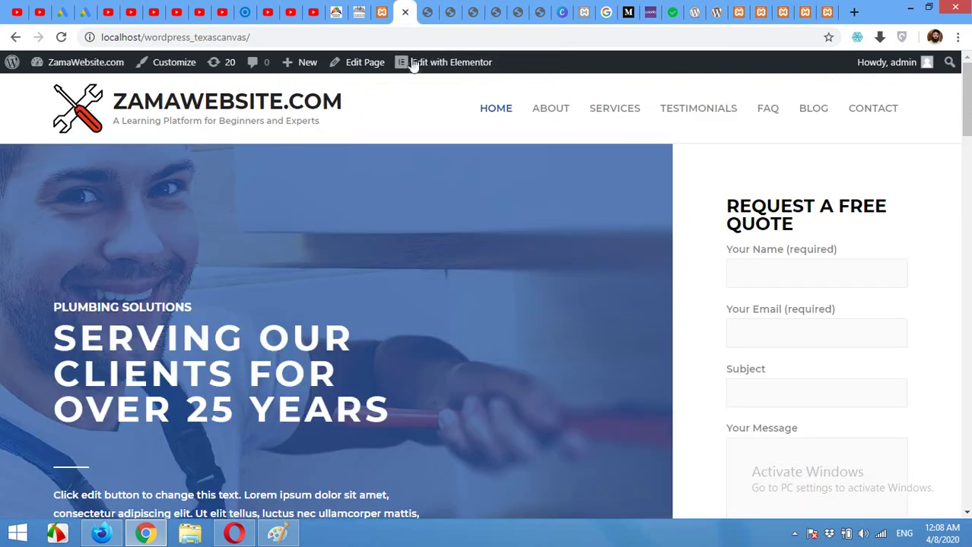
click(381, 10)
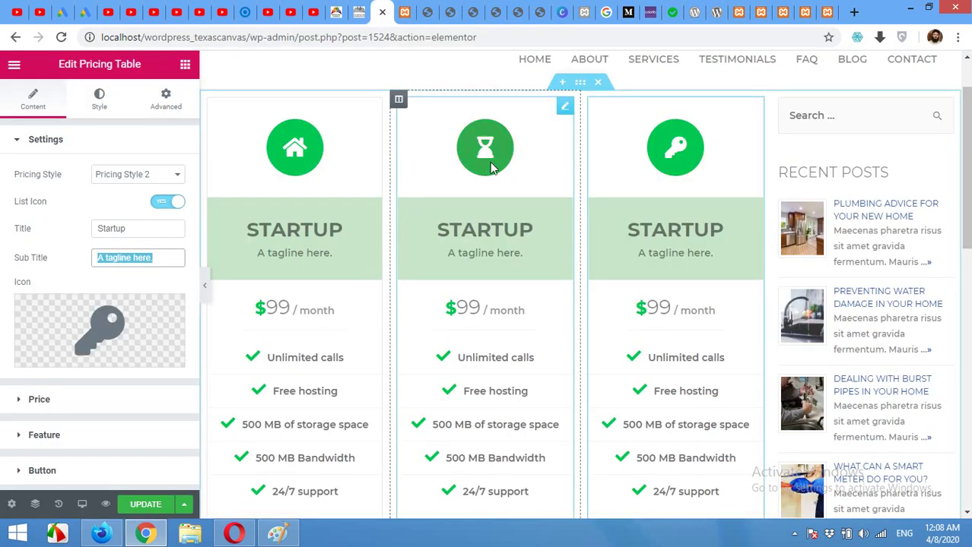
click(564, 107)
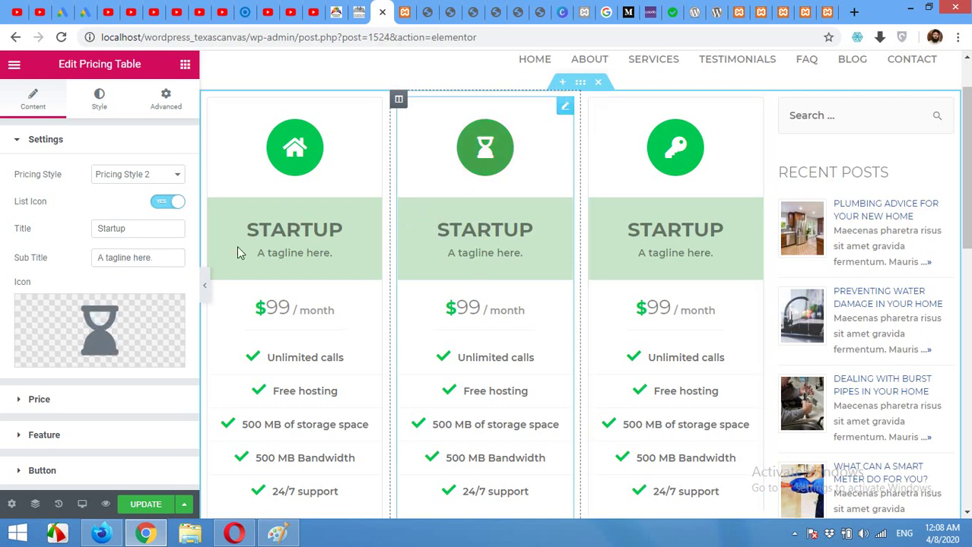
drag(114, 228, 54, 232)
text(S)
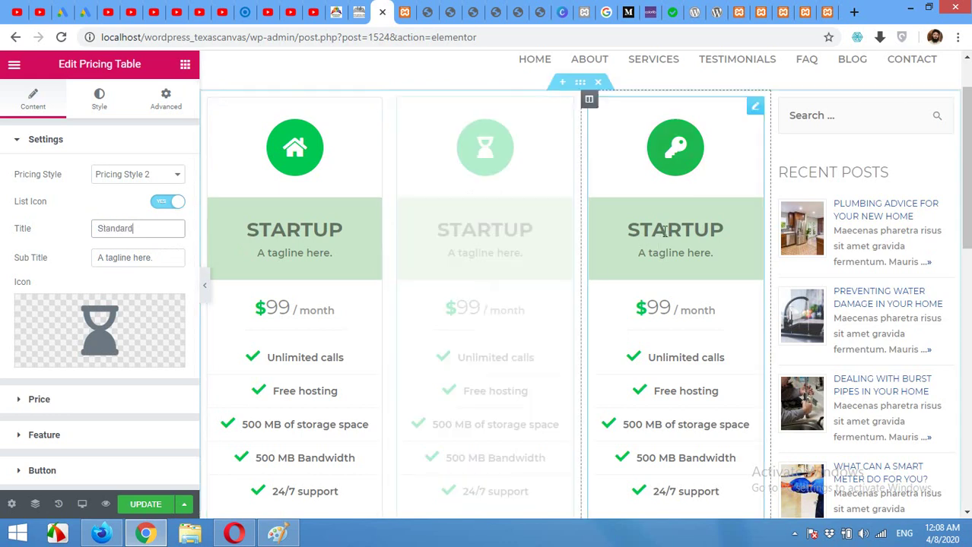
drag(172, 228, 87, 234)
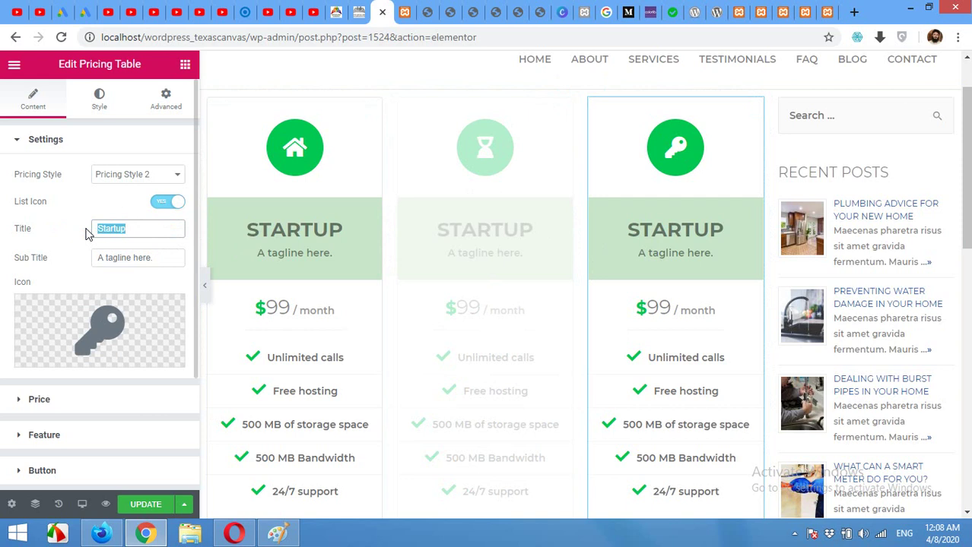
text(Premium)
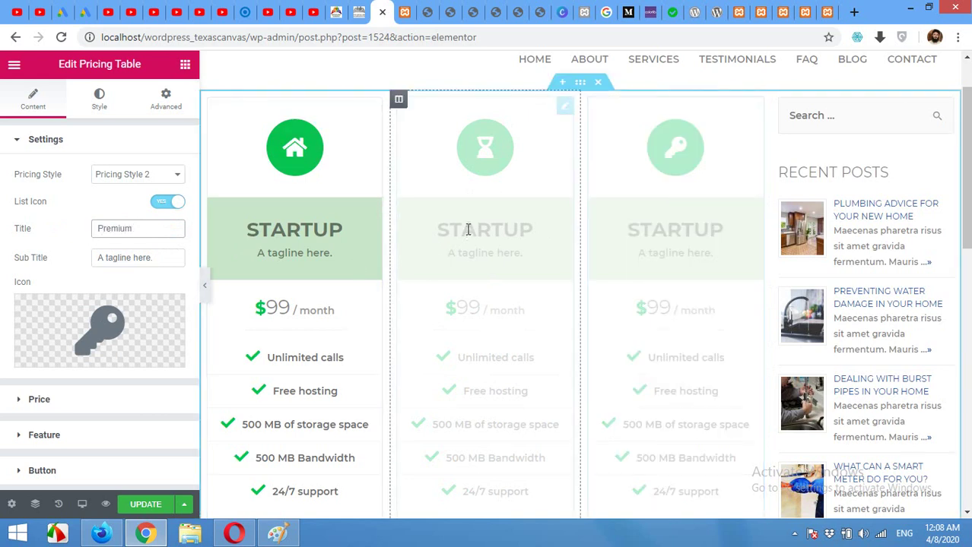
Turn on Featured in the Standard table's Ribbon settings
click(475, 154)
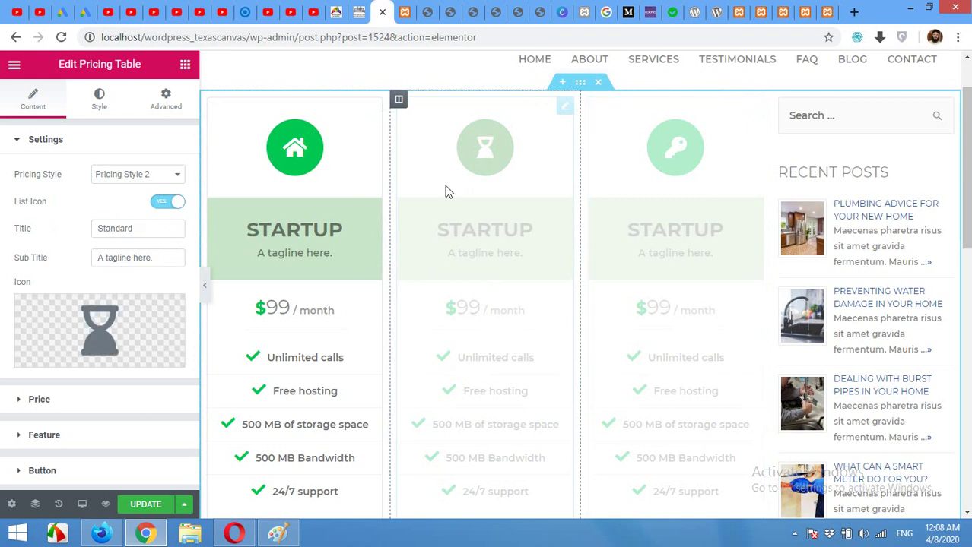
scroll(107, 262, down, 1)
scroll(107, 263, down, 1)
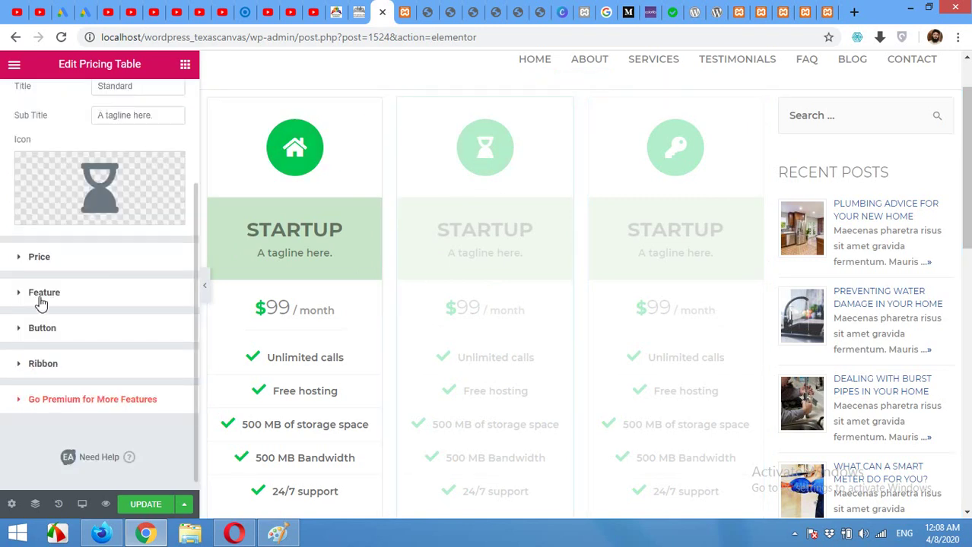
click(38, 364)
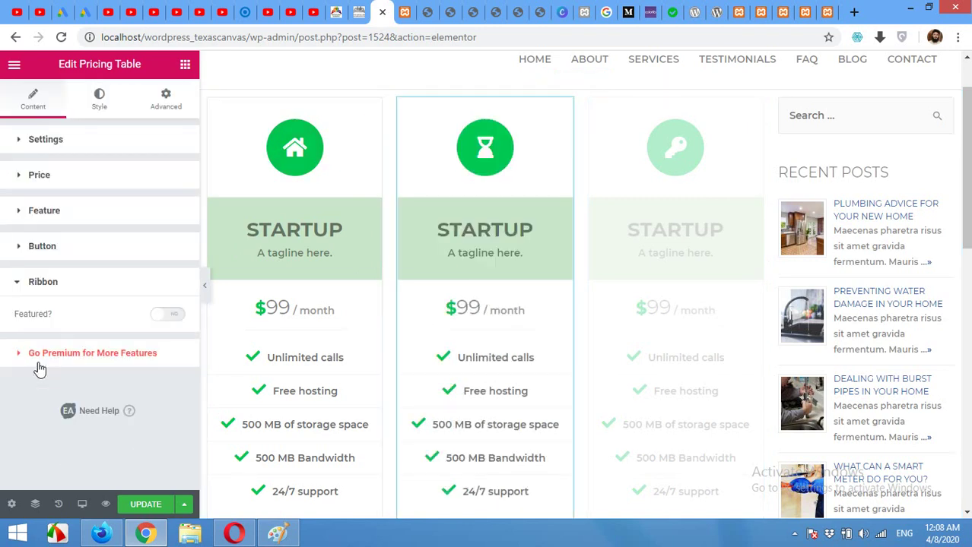
click(164, 323)
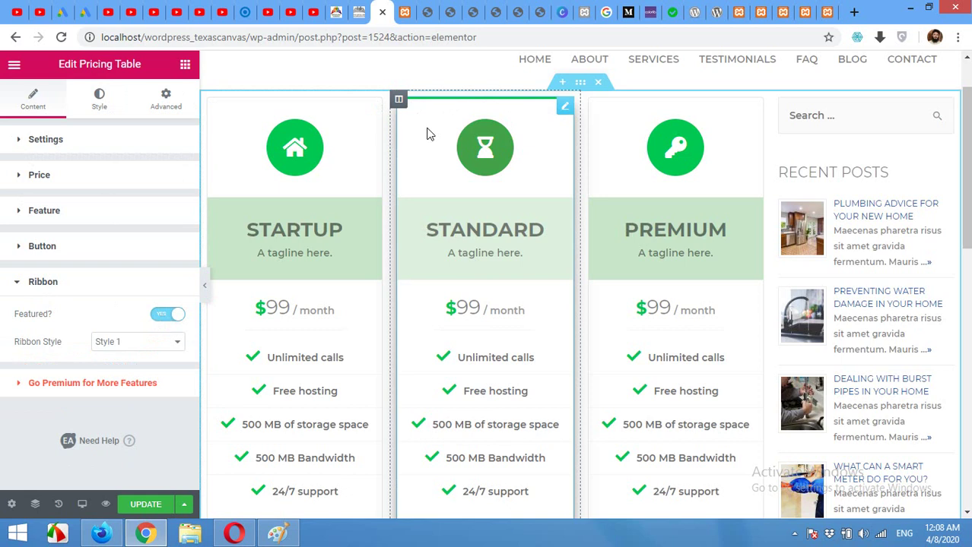
Compare ribbon styles and settle on Style 2
click(120, 343)
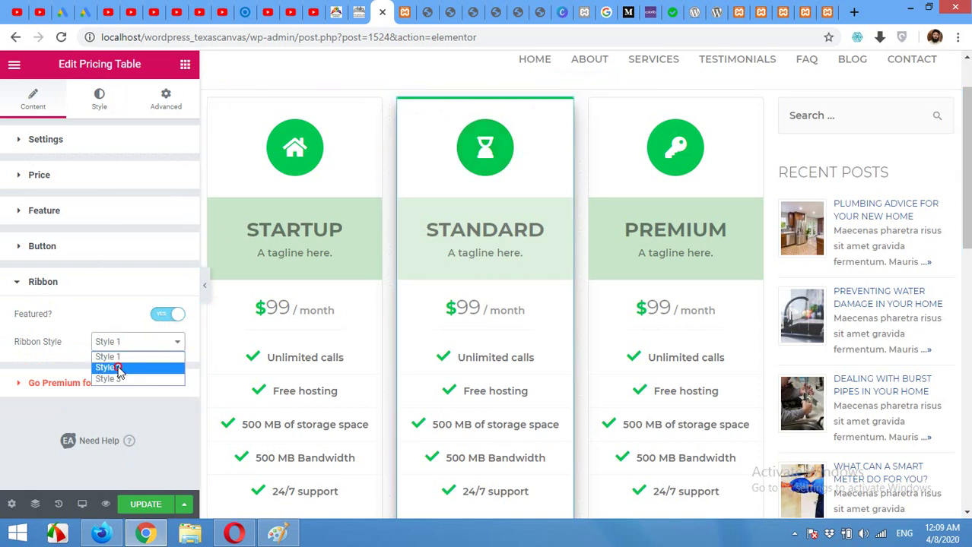
click(119, 367)
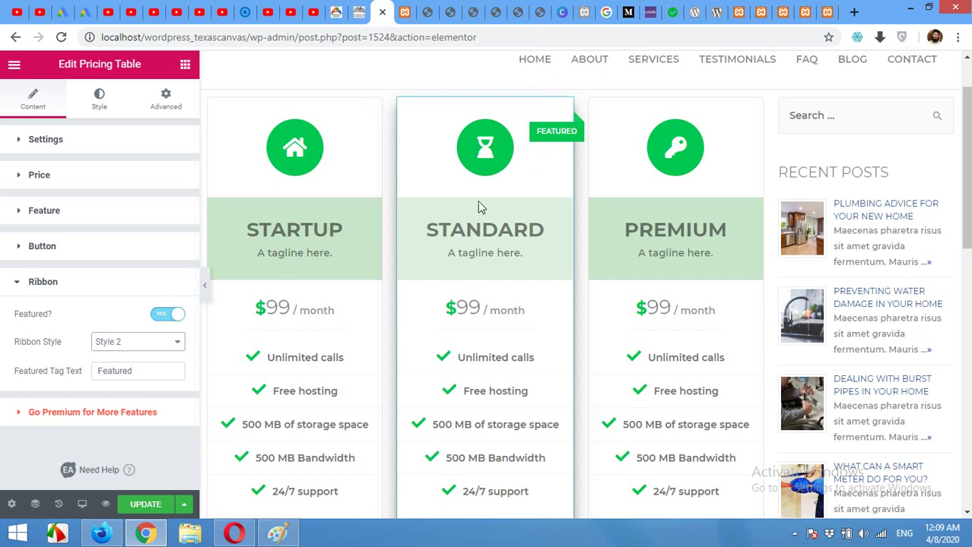
click(161, 343)
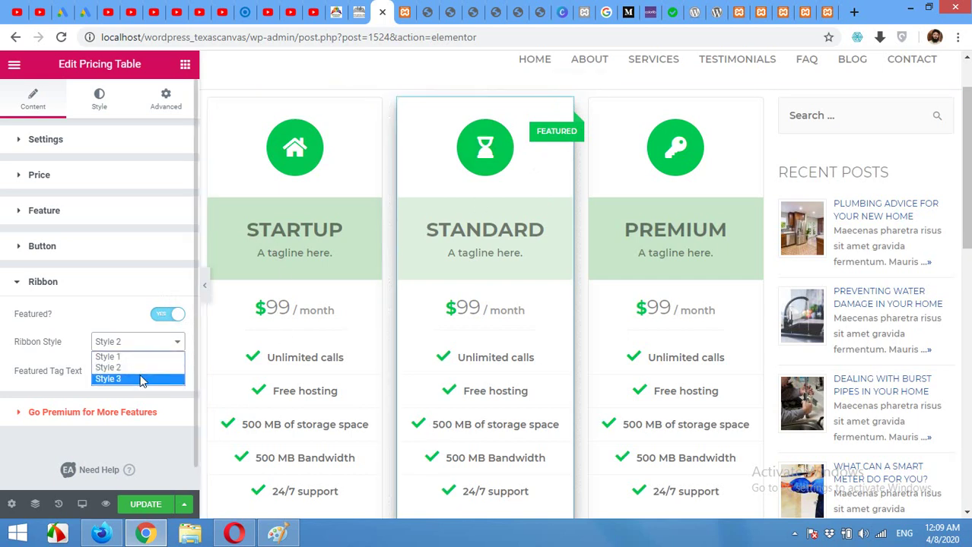
click(140, 379)
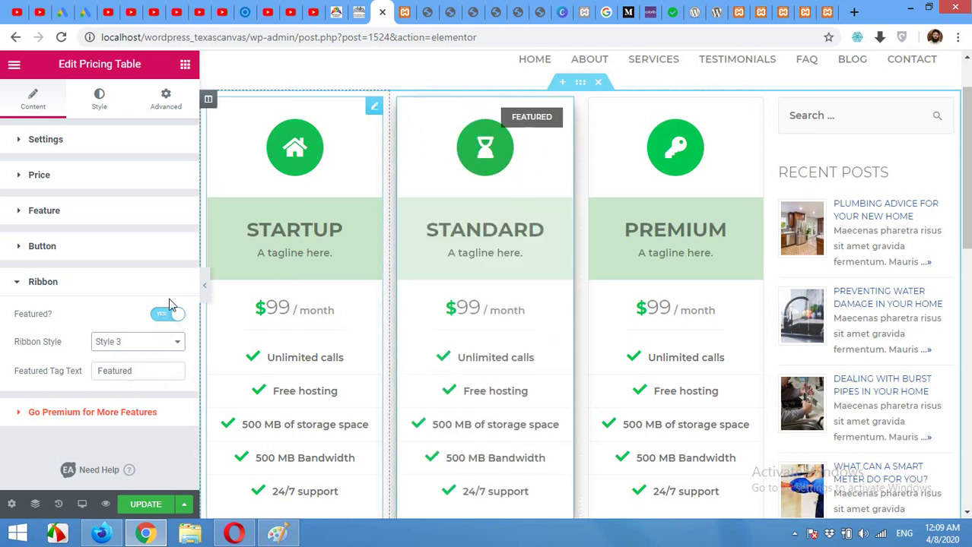
click(130, 341)
click(127, 365)
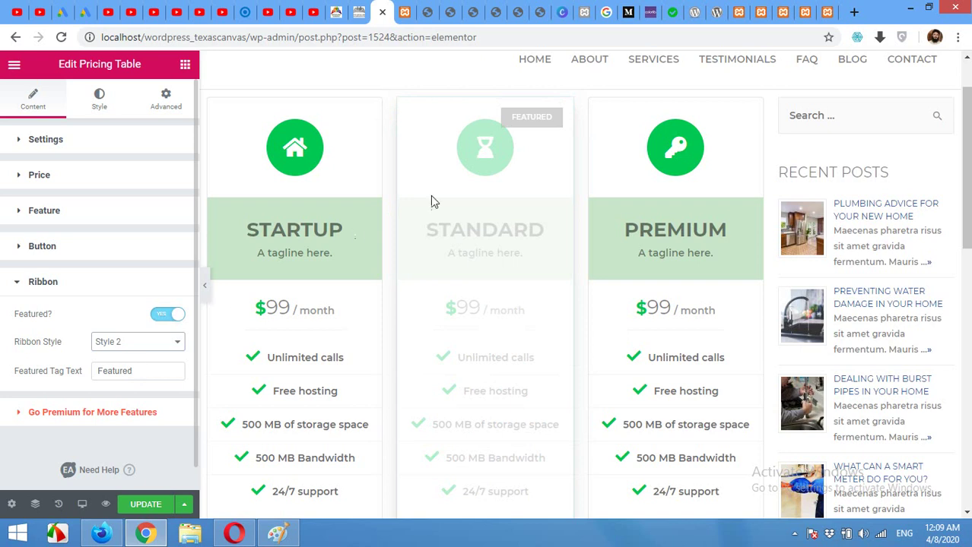
Change the ribbon's Featured tag text to 'Recommended'
drag(150, 366, 105, 378)
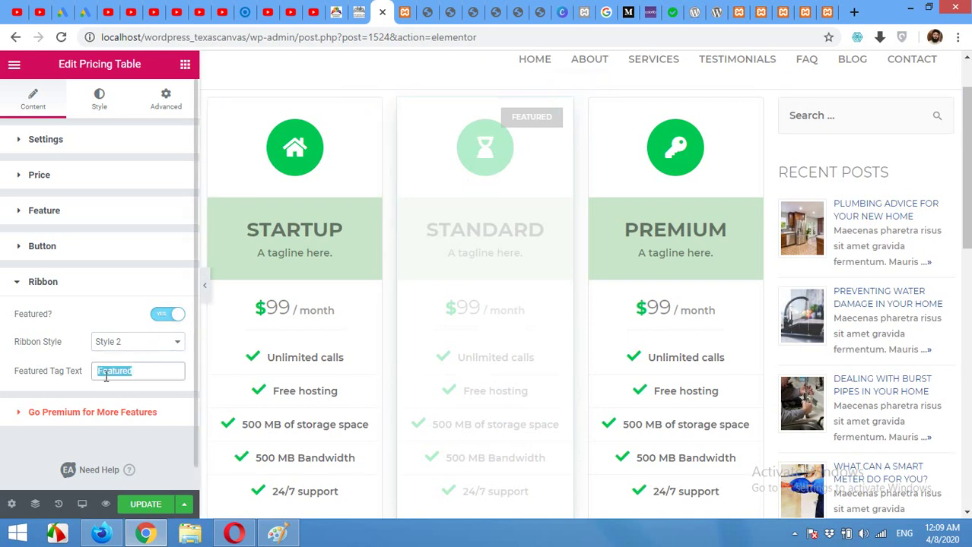
text(Recomm)
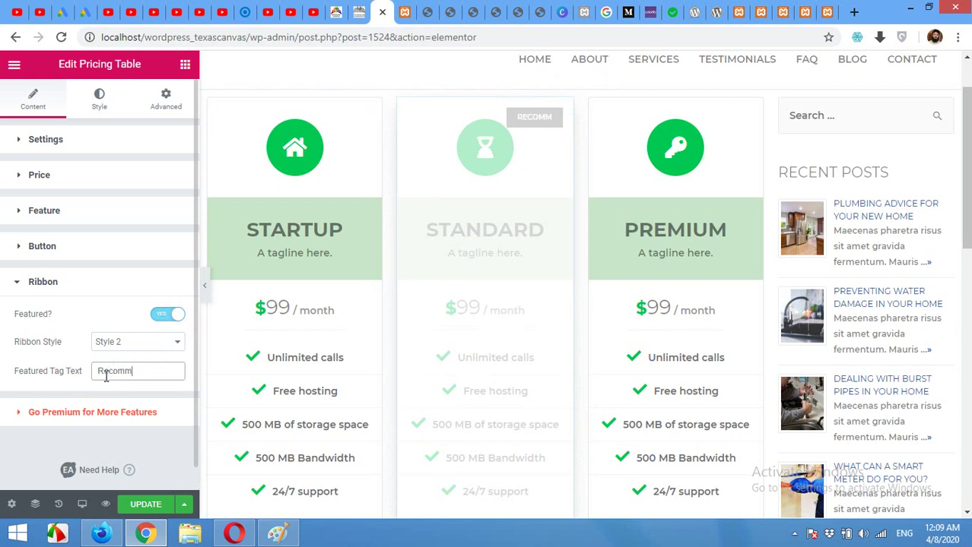
text(ended)
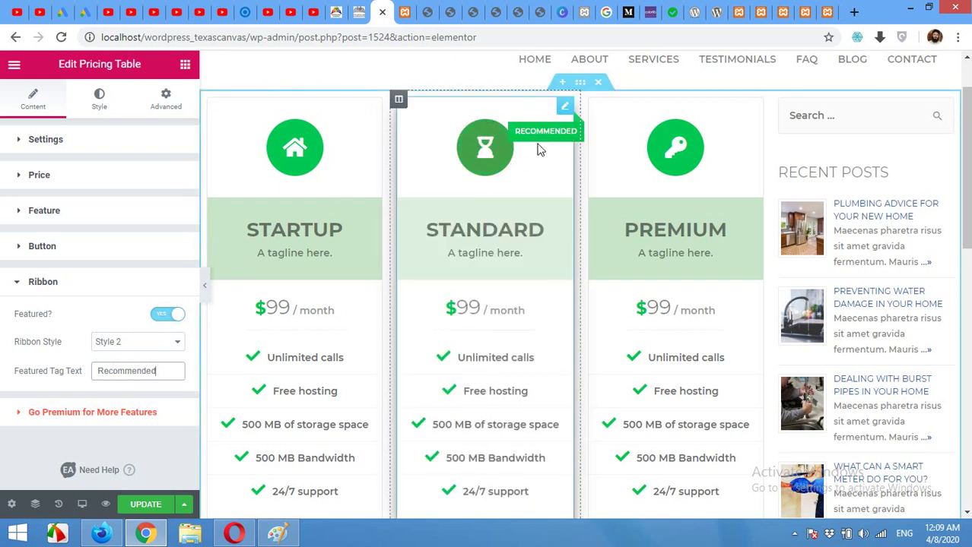
scroll(536, 199, down, 1)
scroll(532, 193, down, 2)
scroll(471, 204, up, 2)
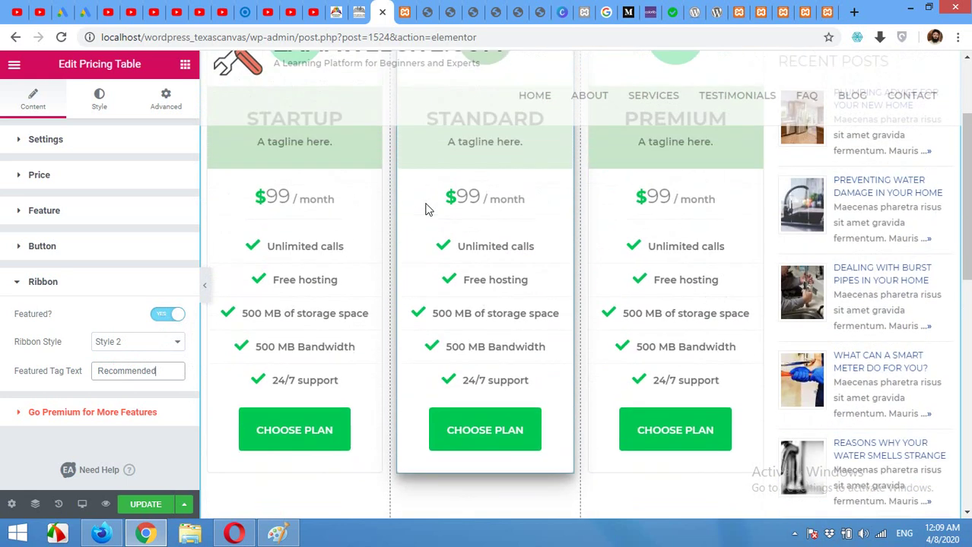
Expand the selected table's Price settings and start replacing the 99 price
click(79, 176)
click(126, 208)
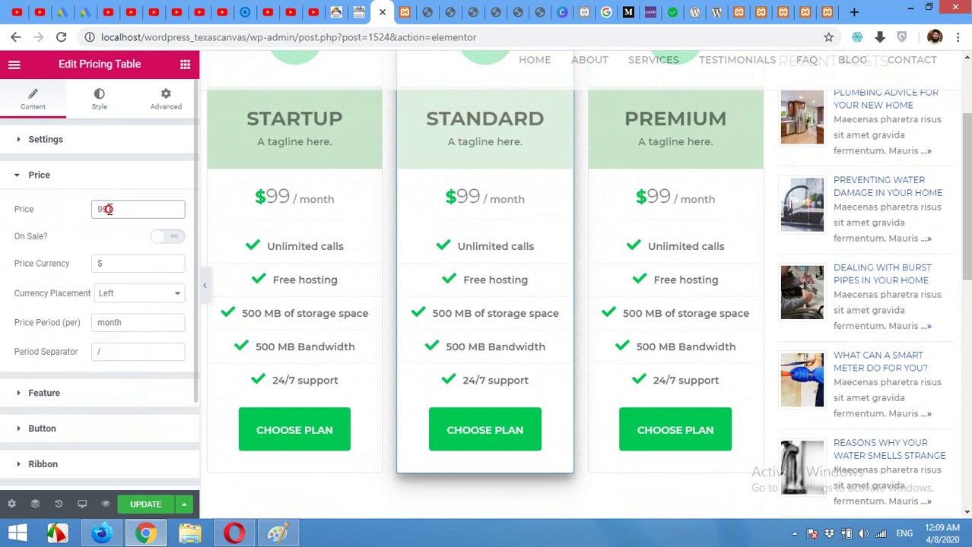
double_click(109, 210)
text(20)
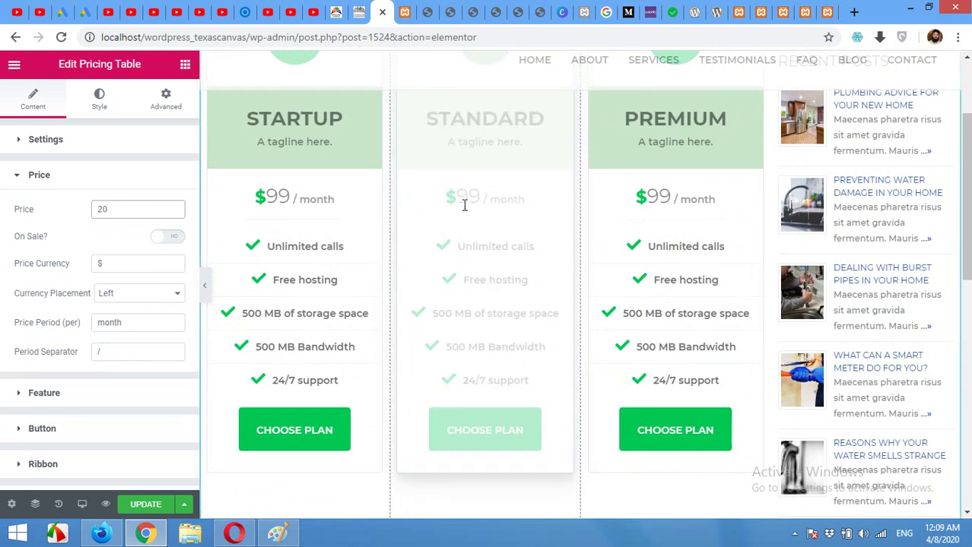
click(104, 209)
scroll(472, 196, up, 2)
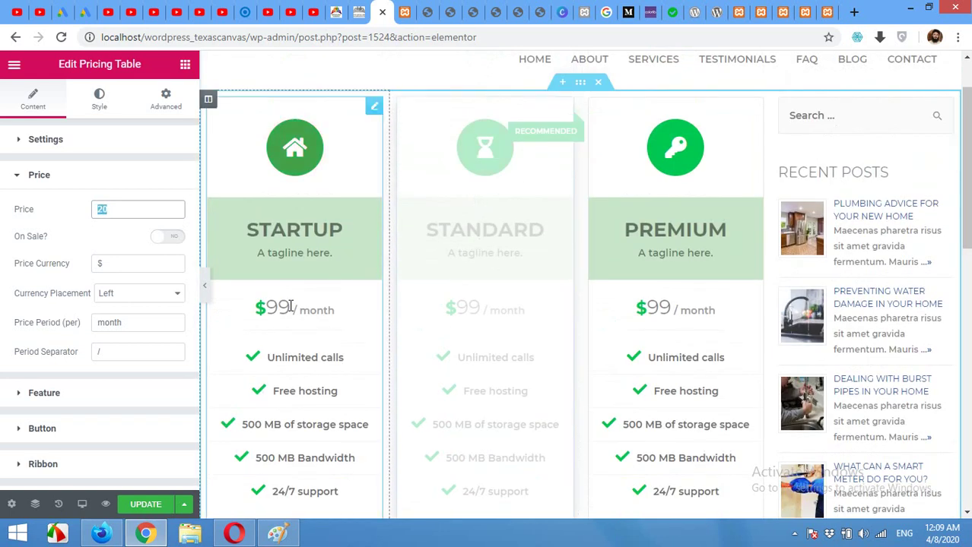
Set the Startup table's price to 20
click(289, 306)
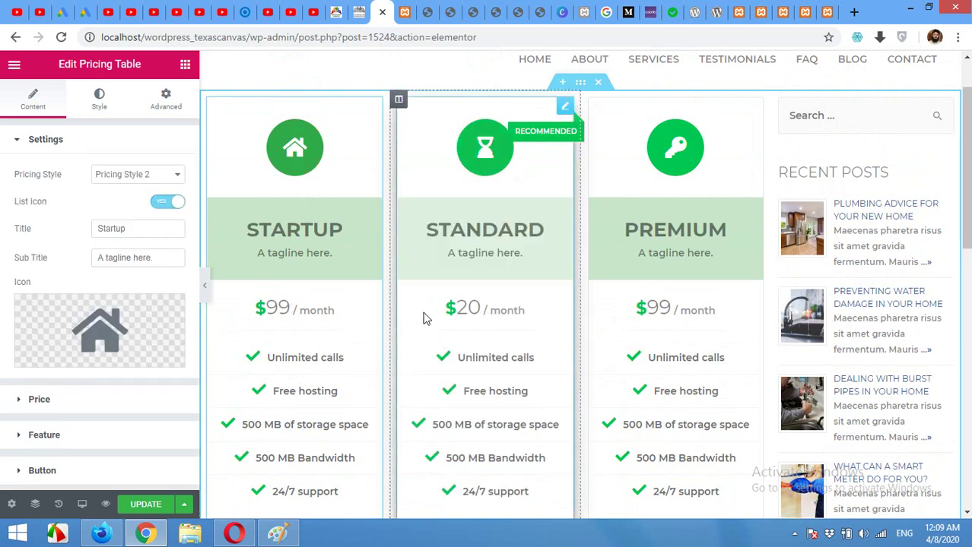
scroll(61, 350, down, 2)
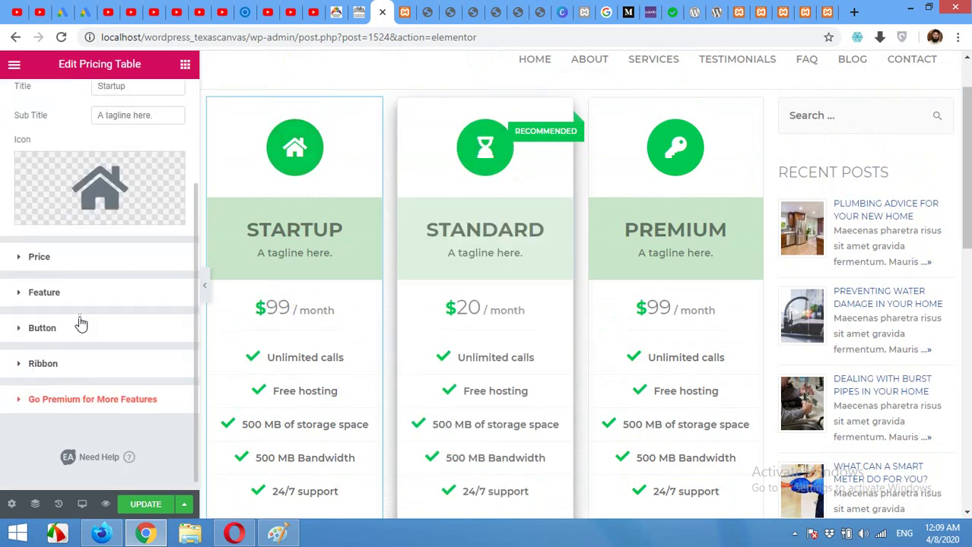
click(59, 259)
click(116, 209)
drag(117, 209, 64, 215)
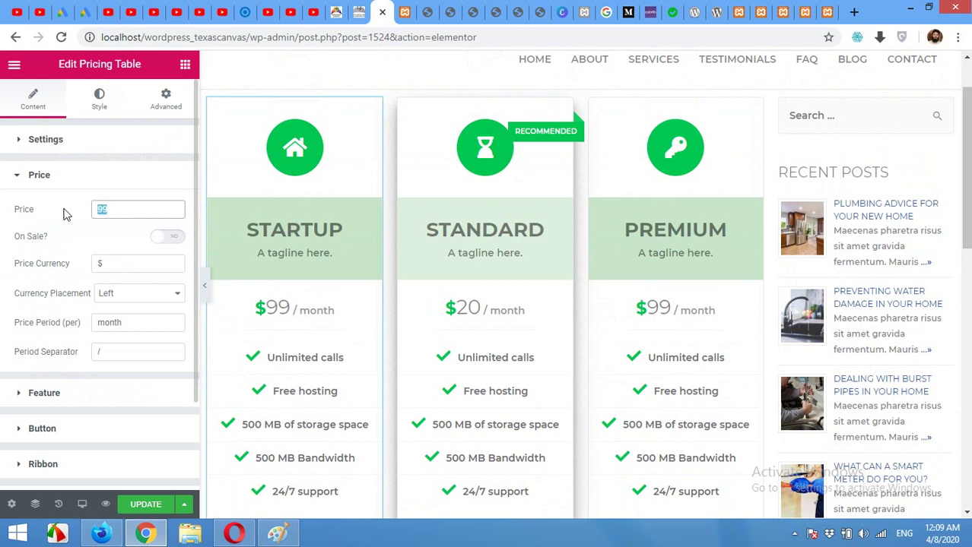
text(20)
mouse_move(458, 285)
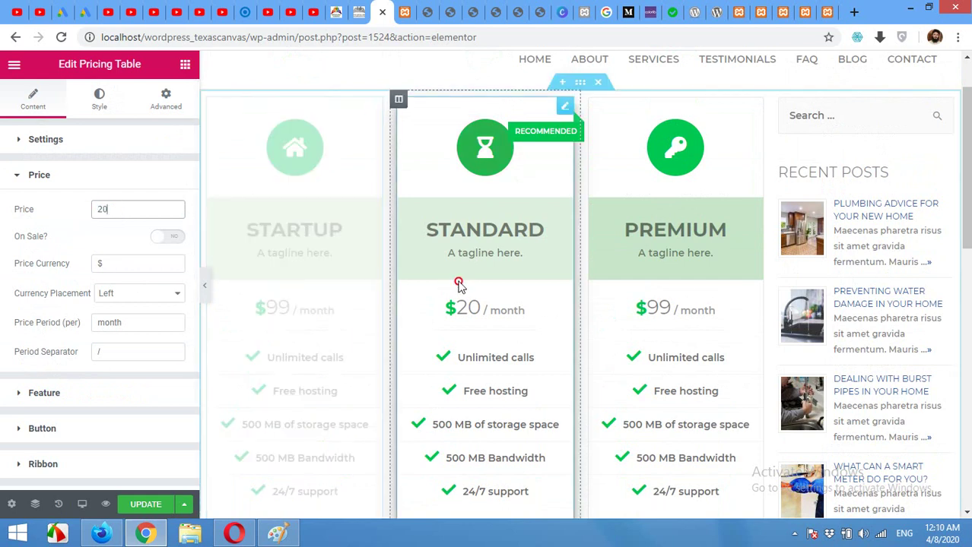
Set the Standard table's price to 50 and check Premium's price settings at 99
double_click(118, 210)
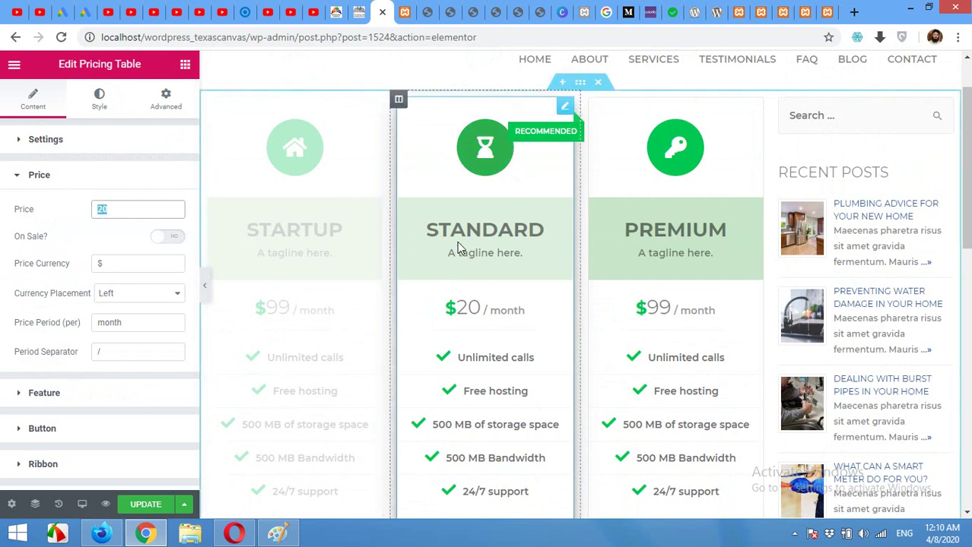
drag(115, 205, 95, 208)
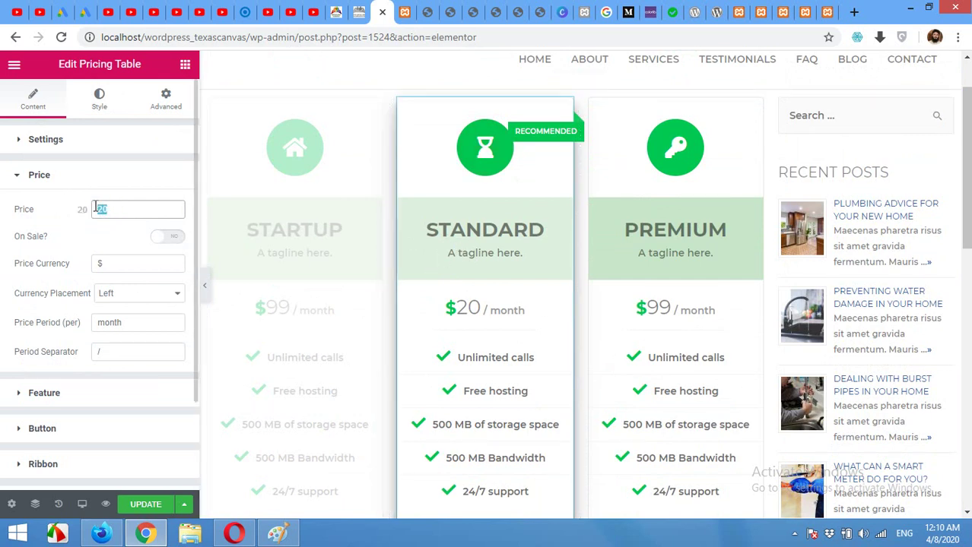
text(50)
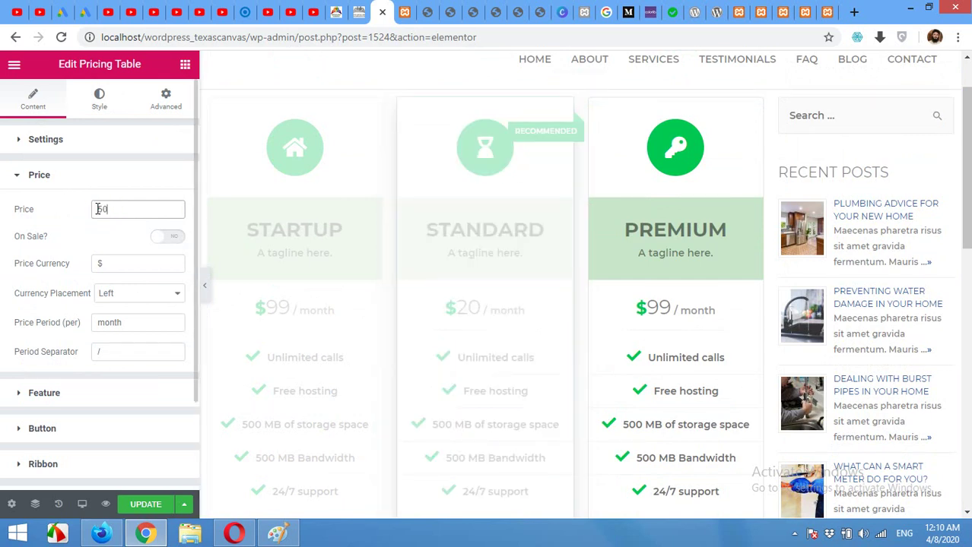
mouse_move(675, 304)
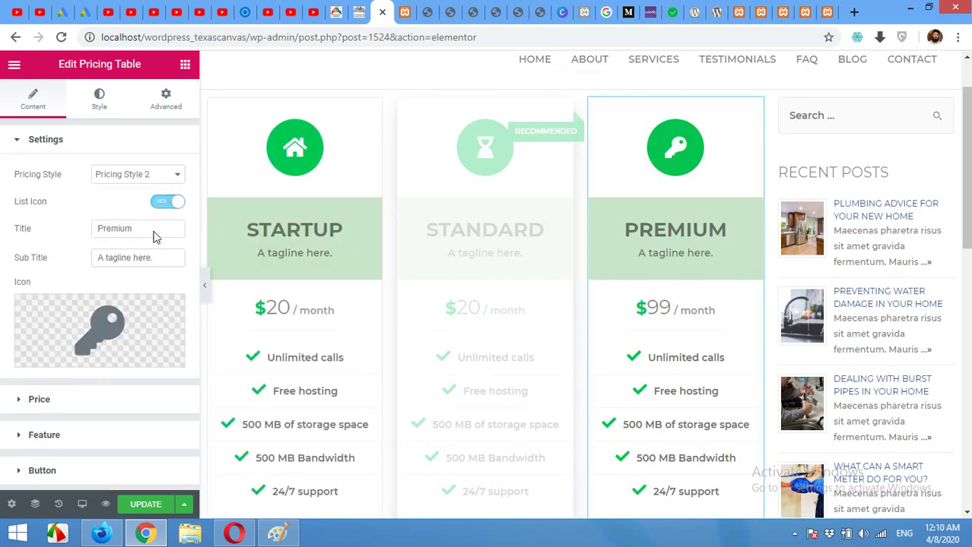
scroll(152, 251, down, 3)
click(59, 258)
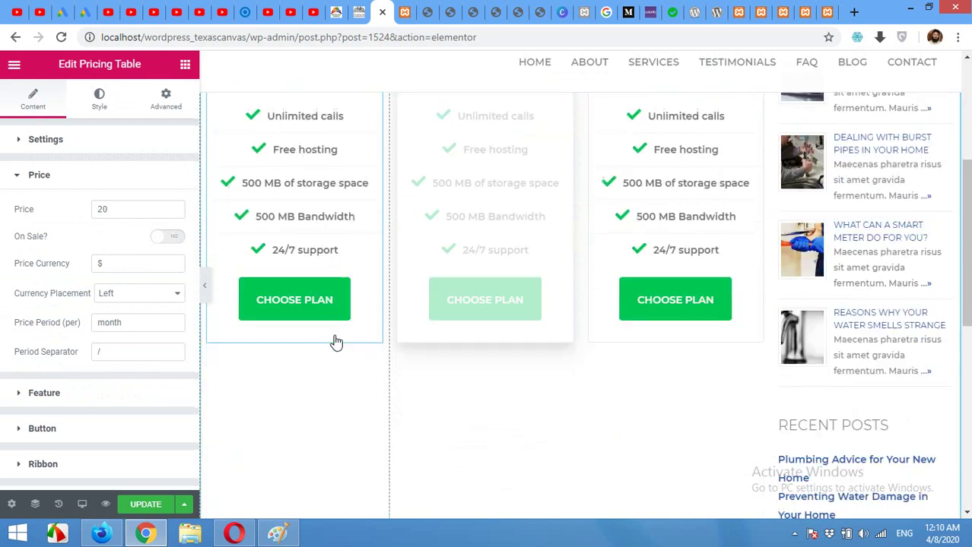
scroll(336, 343, down, 1)
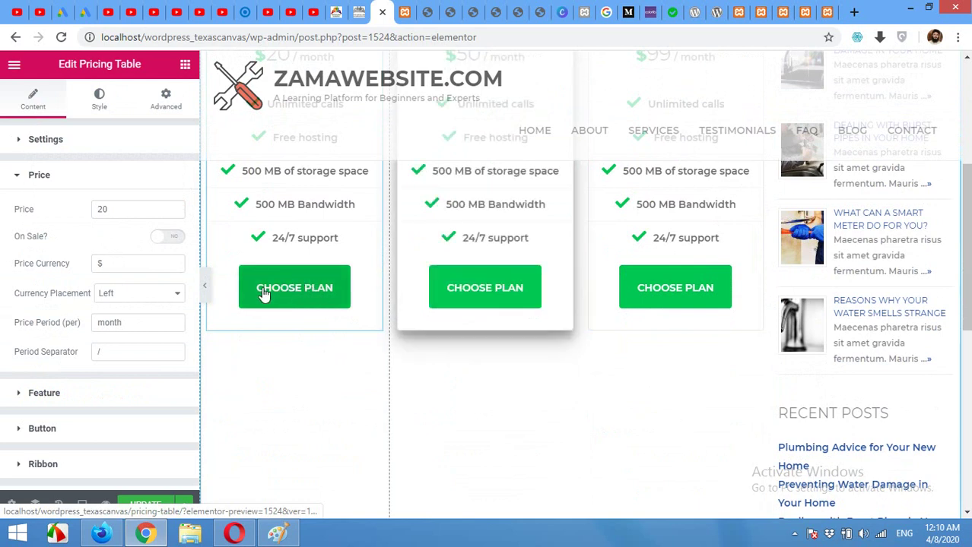
Expand the Button section and select the 'Choose Plan' button text
scroll(509, 304, up, 4)
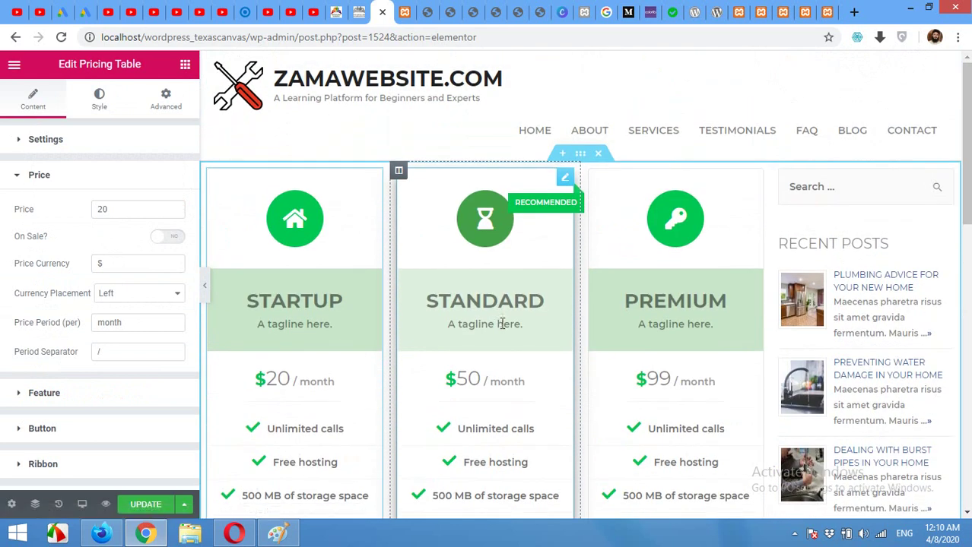
scroll(500, 323, down, 5)
scroll(30, 410, down, 3)
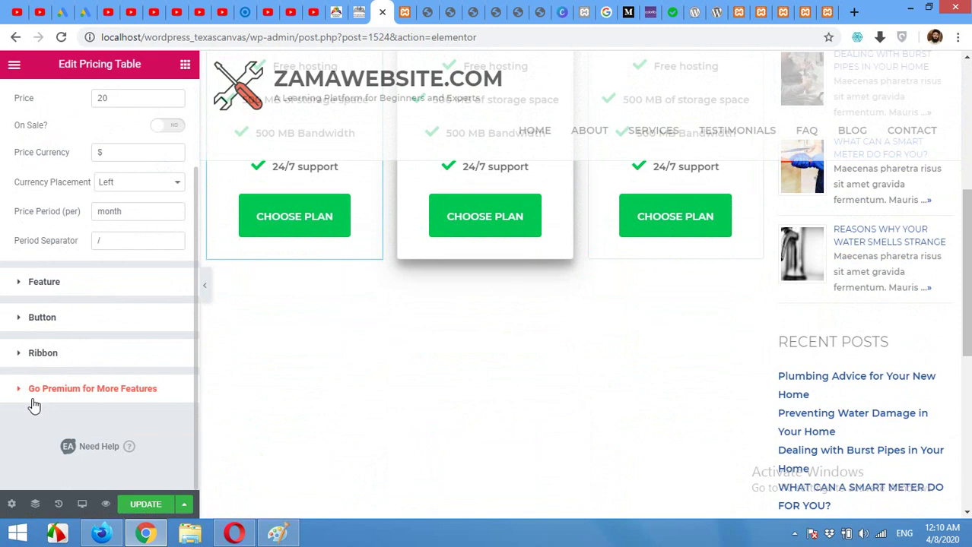
click(38, 318)
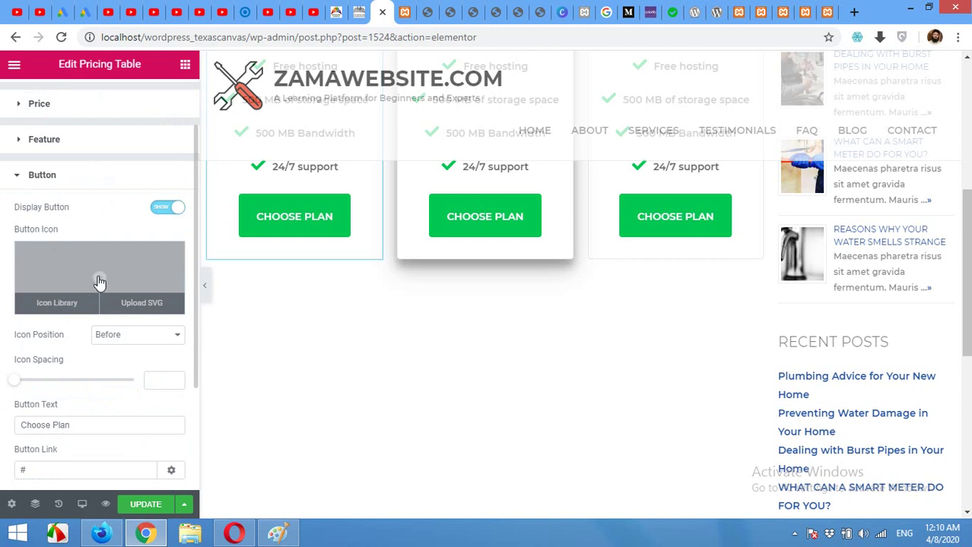
scroll(92, 354, down, 1)
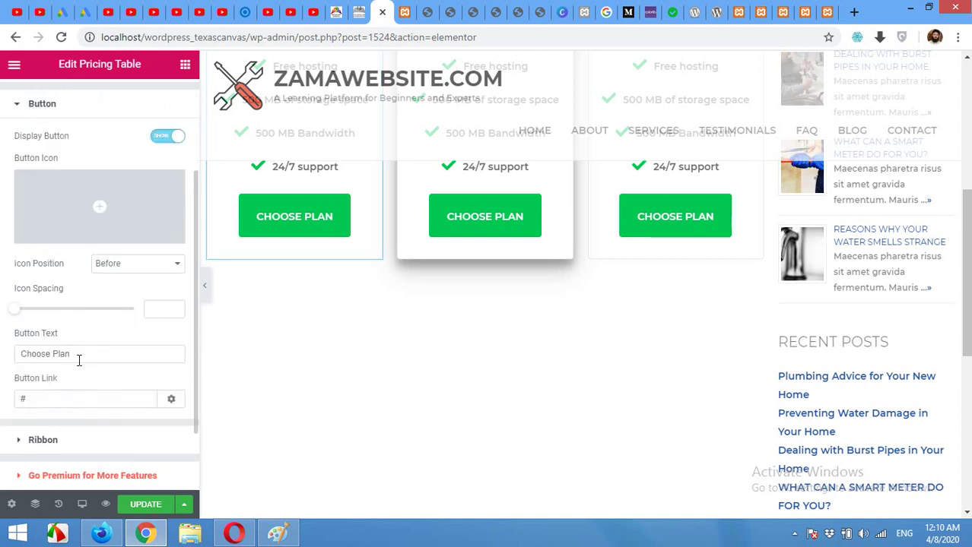
drag(78, 353, 20, 349)
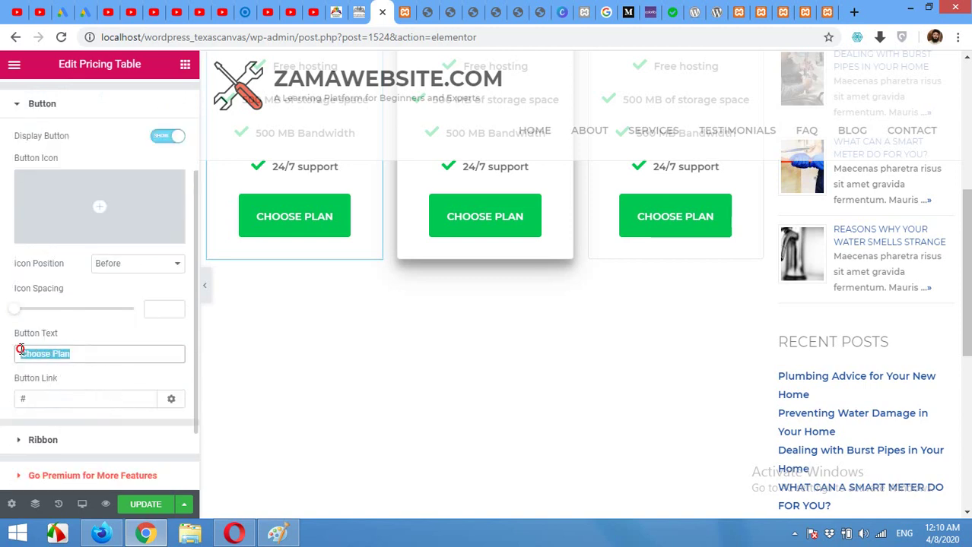
scroll(74, 391, up, 1)
scroll(74, 390, up, 1)
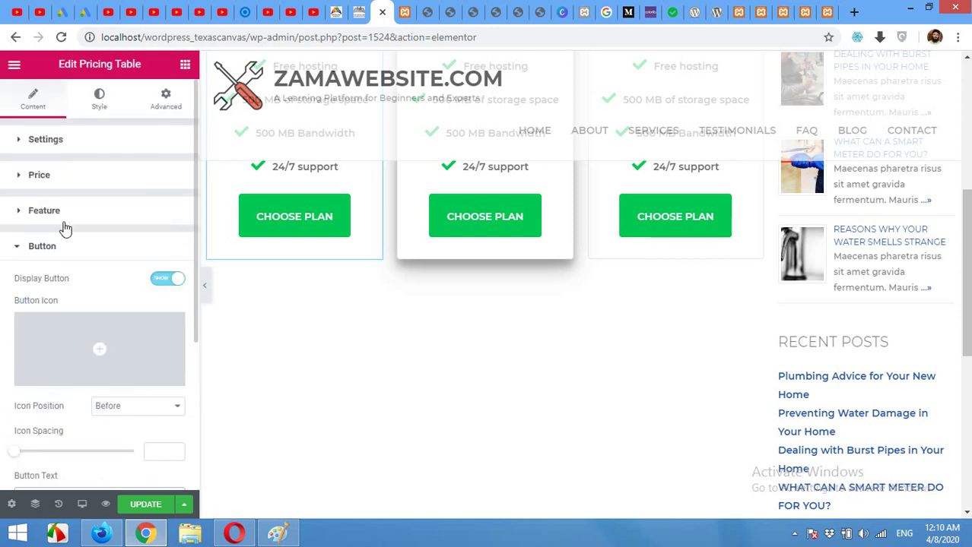
scroll(228, 270, up, 5)
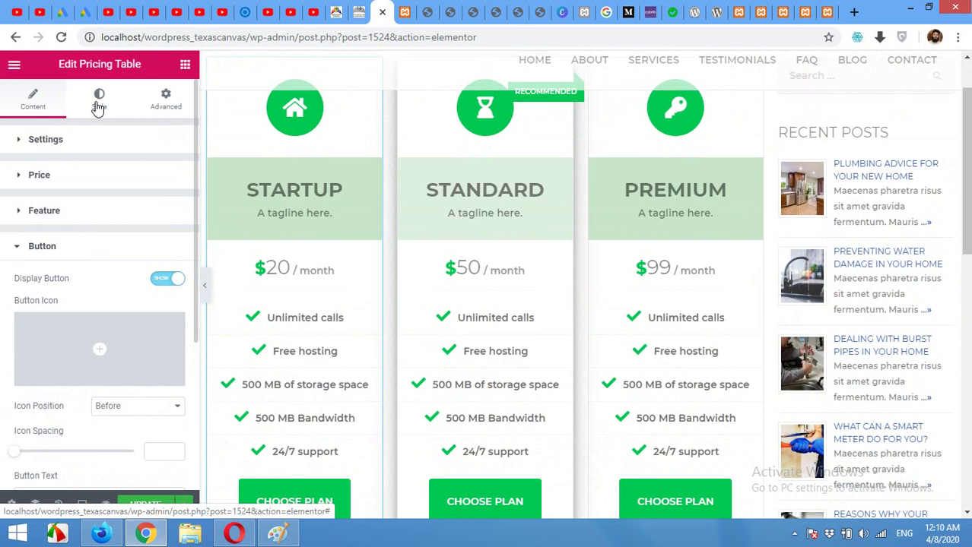
Set the Standard table's currency colour to dark grey (#454545) under Style > Pricing
click(443, 226)
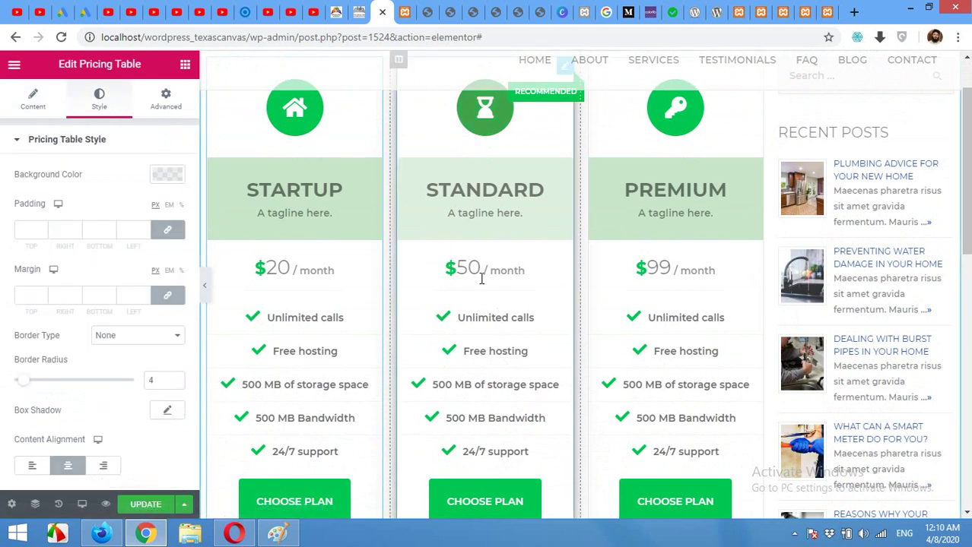
drag(458, 271, 451, 274)
click(477, 269)
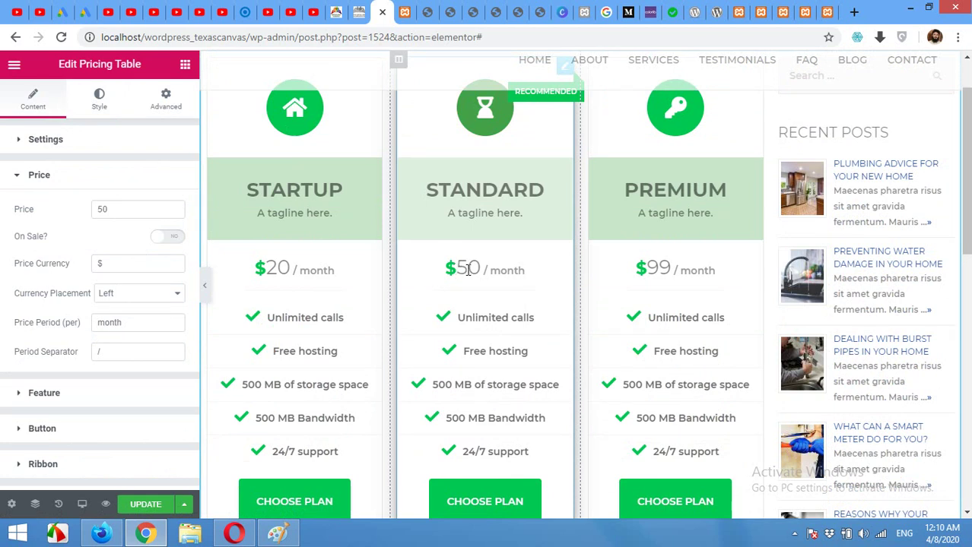
click(101, 97)
scroll(73, 363, down, 3)
scroll(76, 361, down, 2)
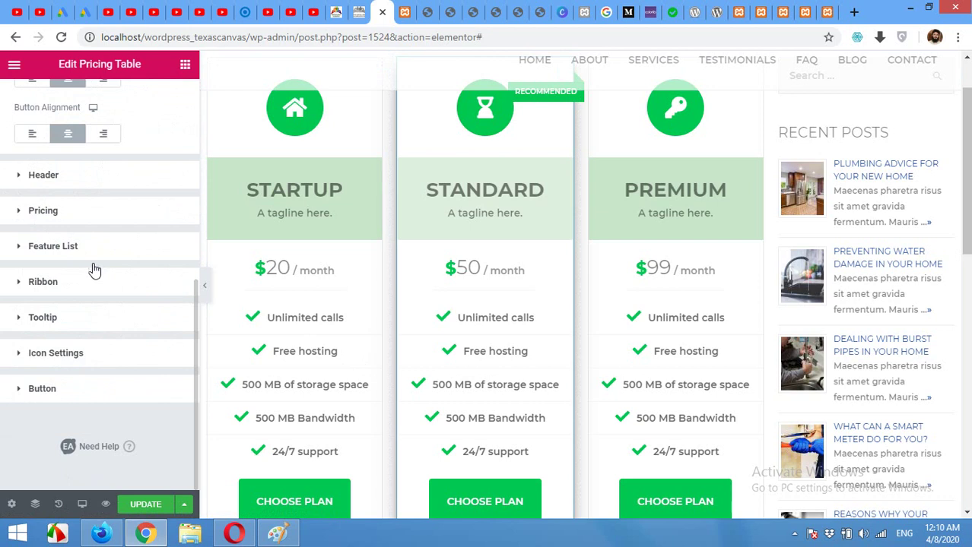
click(91, 210)
scroll(144, 289, down, 2)
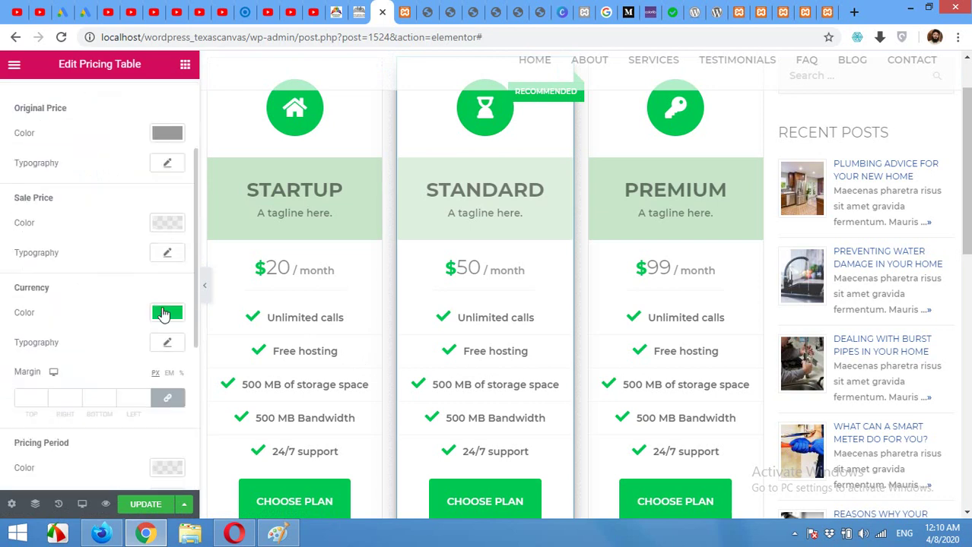
click(162, 314)
click(92, 196)
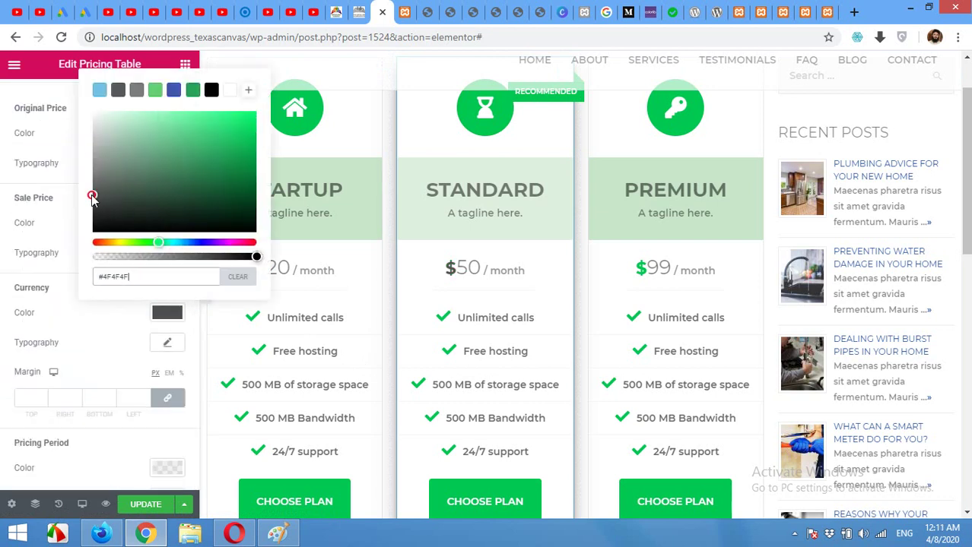
click(94, 199)
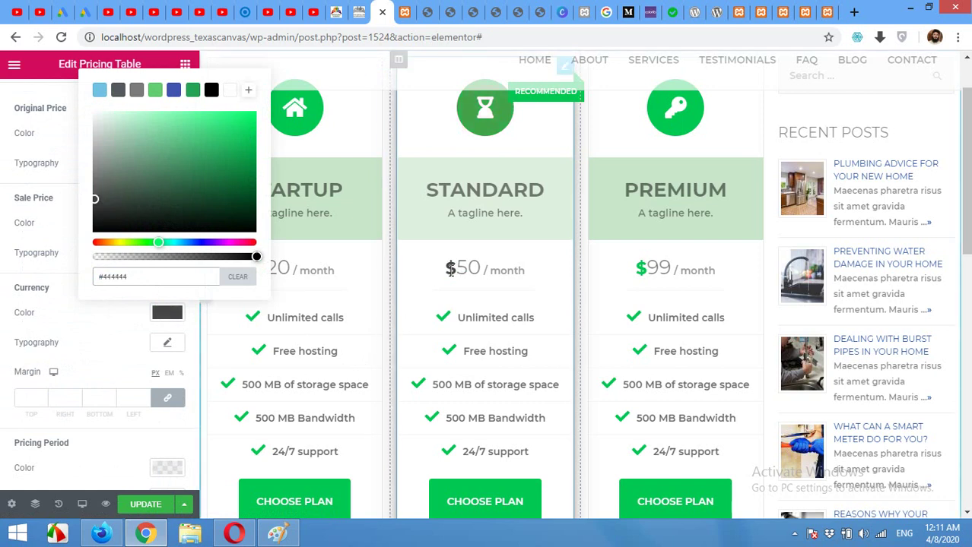
click(286, 271)
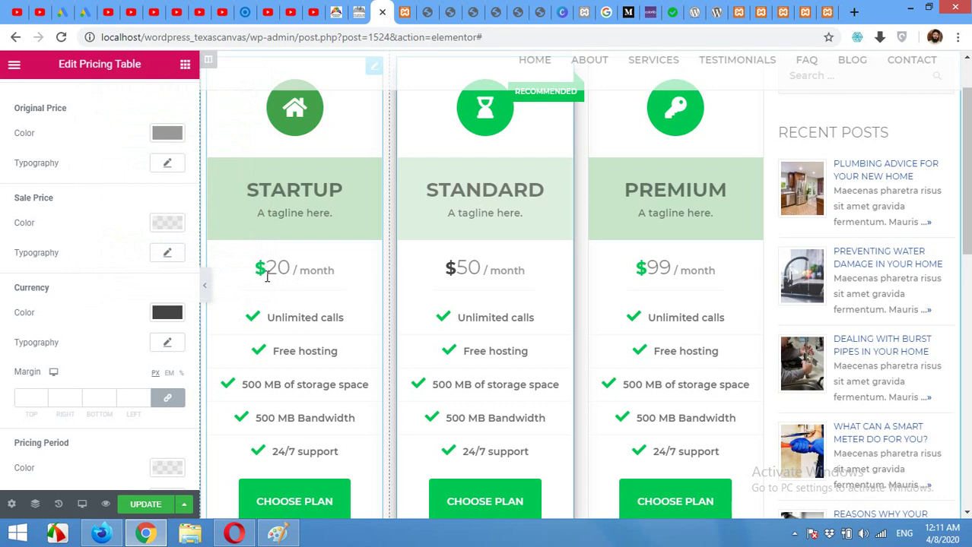
Set the Startup table's currency colour to dark grey under Style > Pricing
click(265, 274)
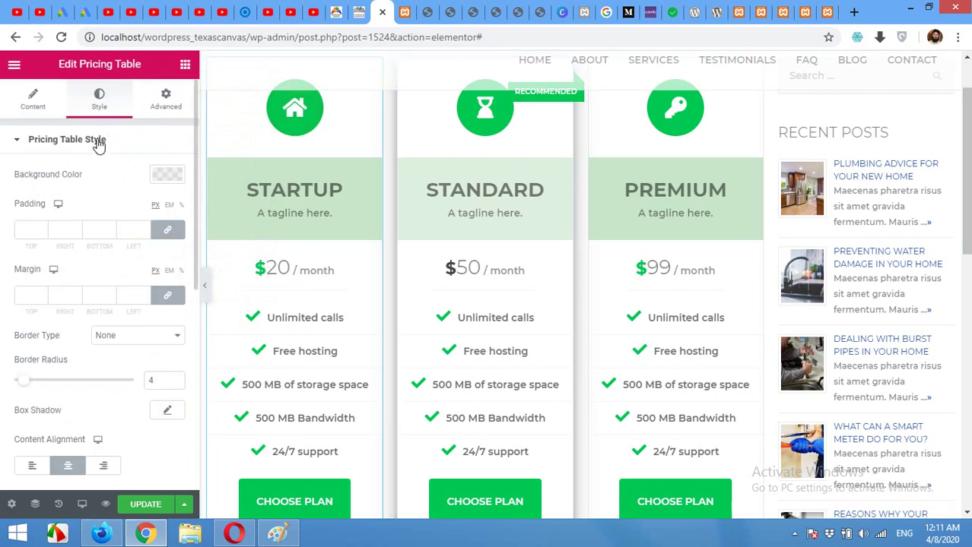
scroll(97, 228, down, 3)
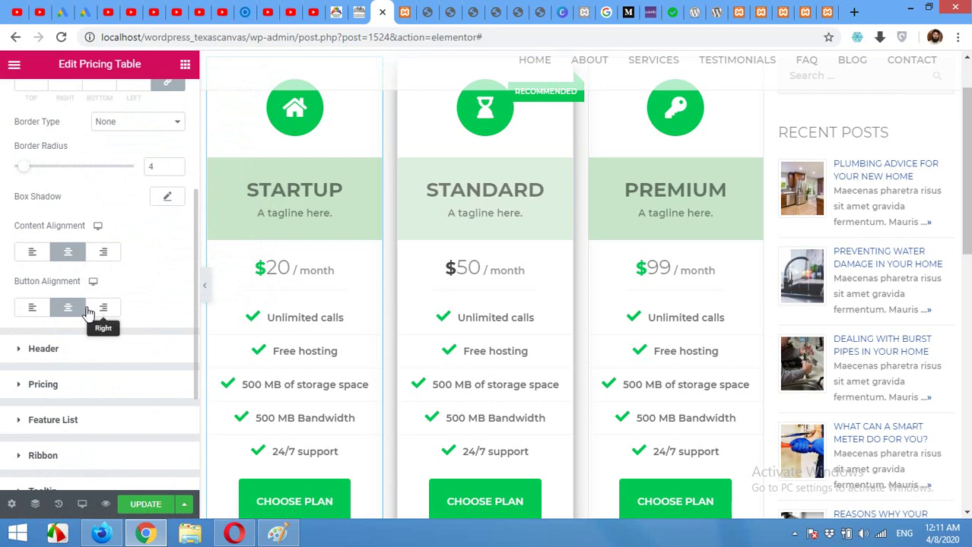
scroll(76, 289, down, 2)
click(59, 253)
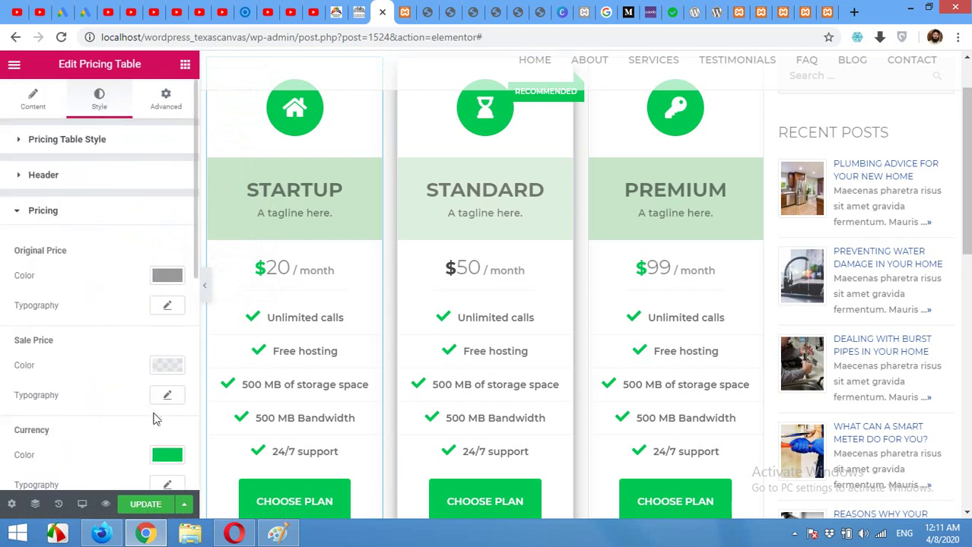
scroll(156, 417, down, 2)
click(165, 315)
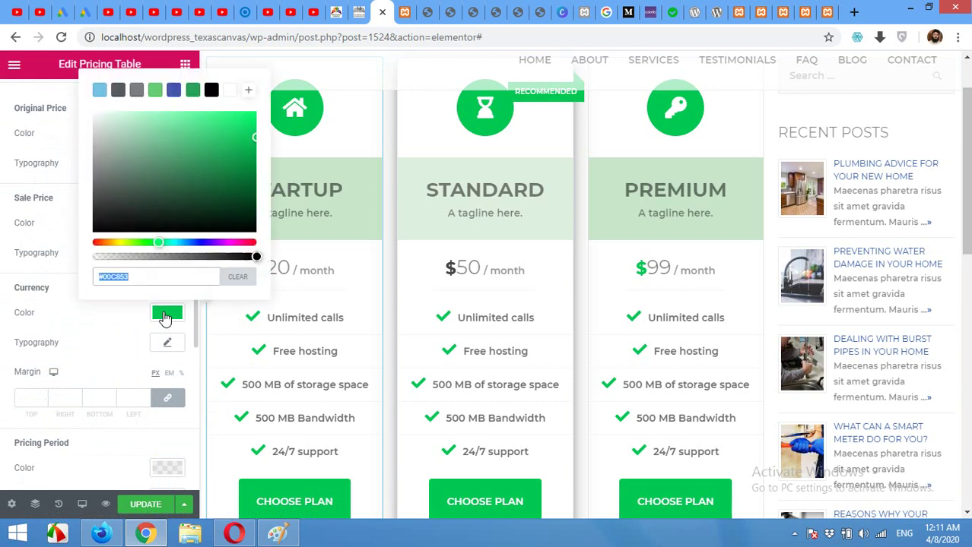
click(93, 203)
drag(93, 204, 89, 197)
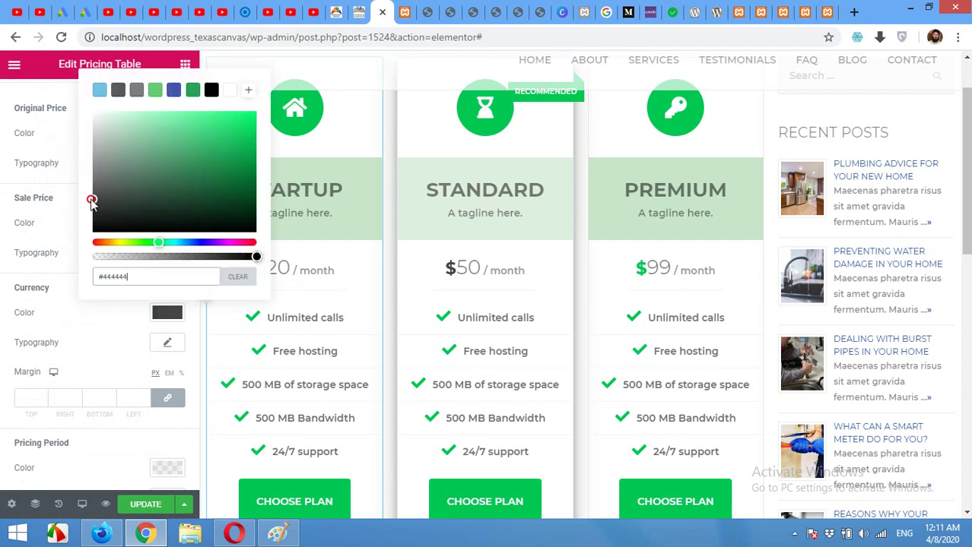
drag(132, 277, 100, 277)
click(105, 310)
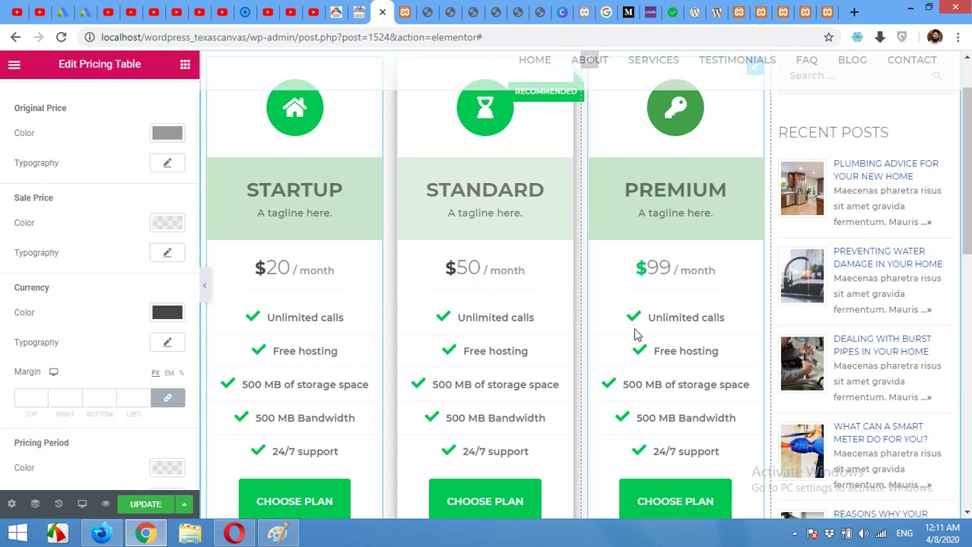
Review the current table's Content feature list, then select the Standard pricing table
scroll(354, 363, down, 1)
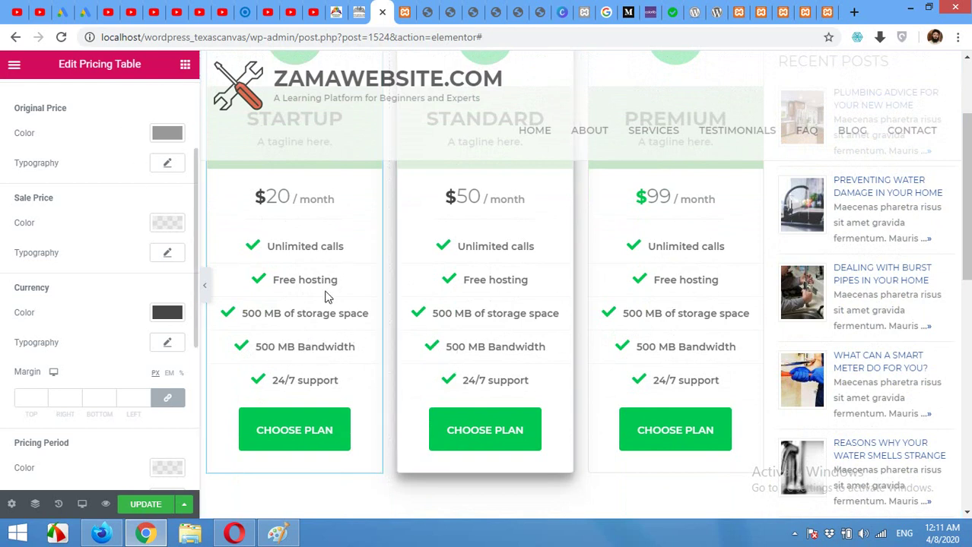
scroll(61, 144, up, 3)
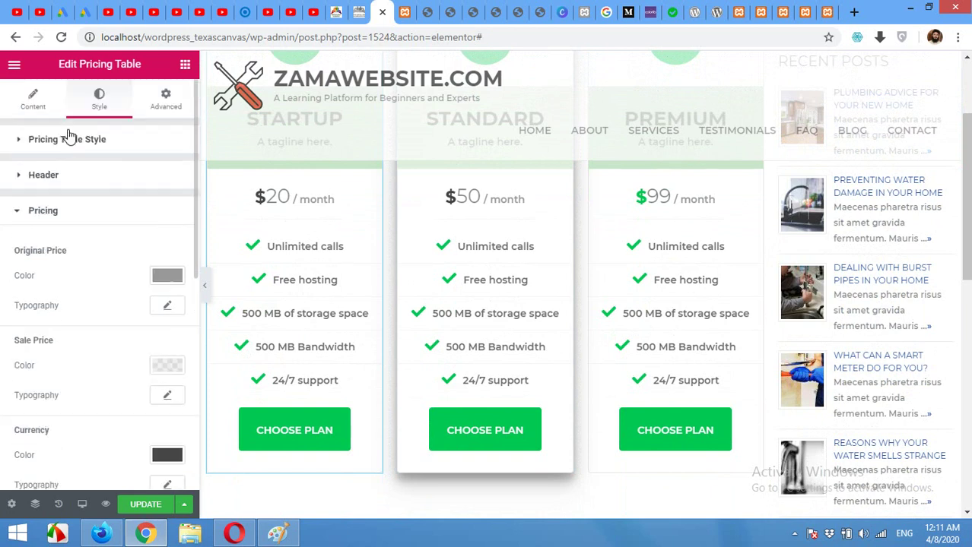
click(33, 102)
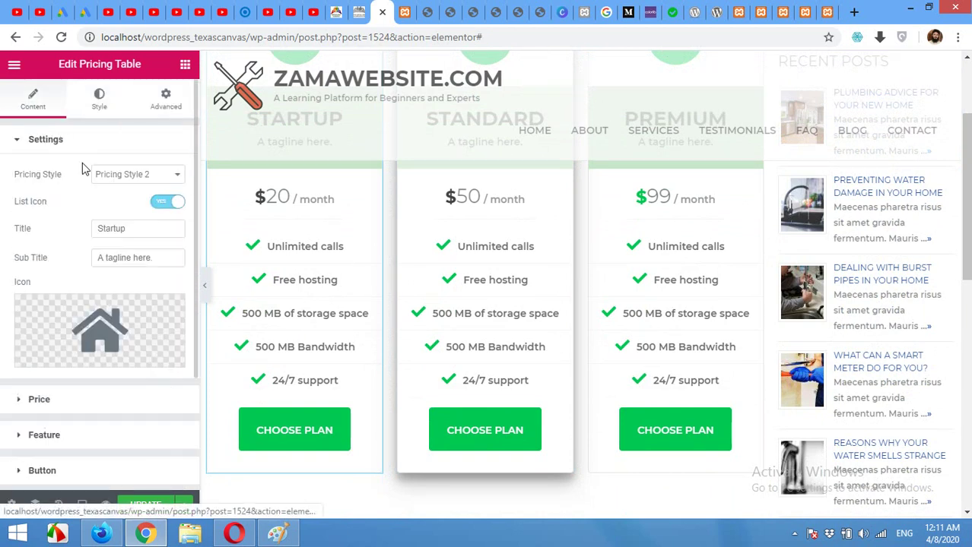
scroll(72, 327, down, 2)
scroll(74, 342, down, 1)
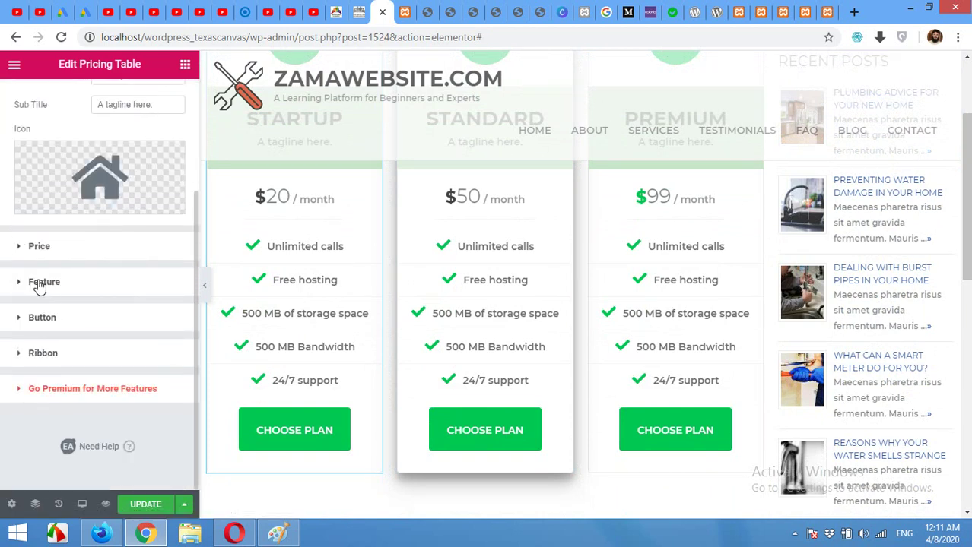
click(133, 283)
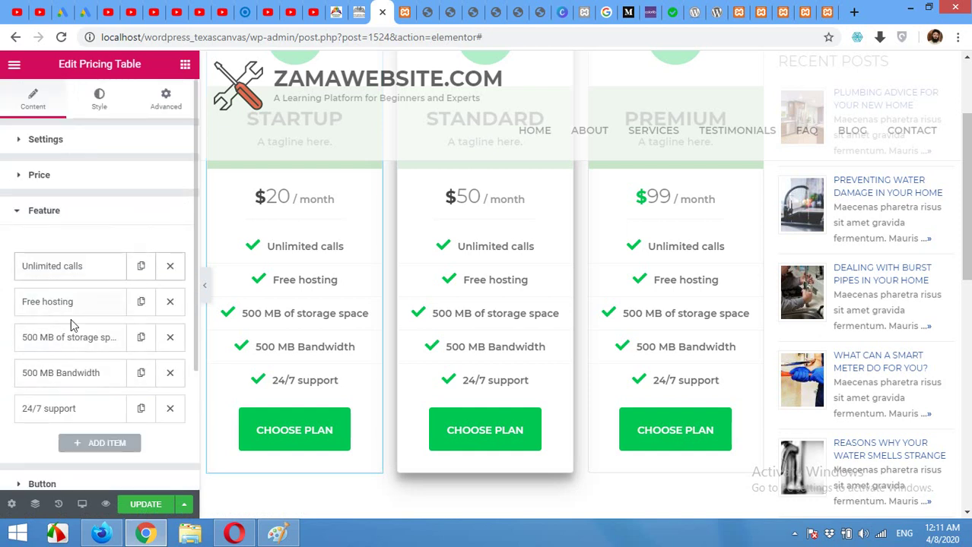
click(169, 373)
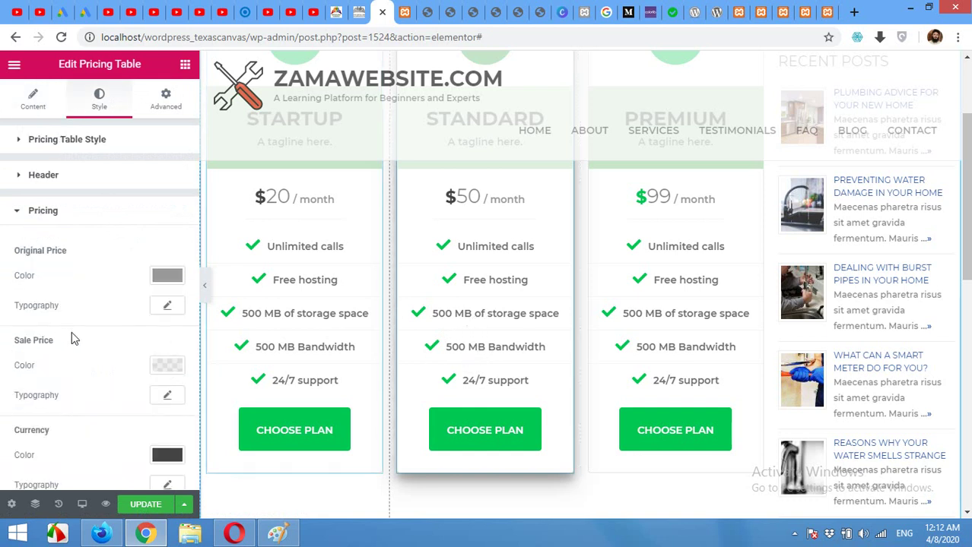
Change the Standard table's storage feature from 500 MB to 1GB
click(29, 107)
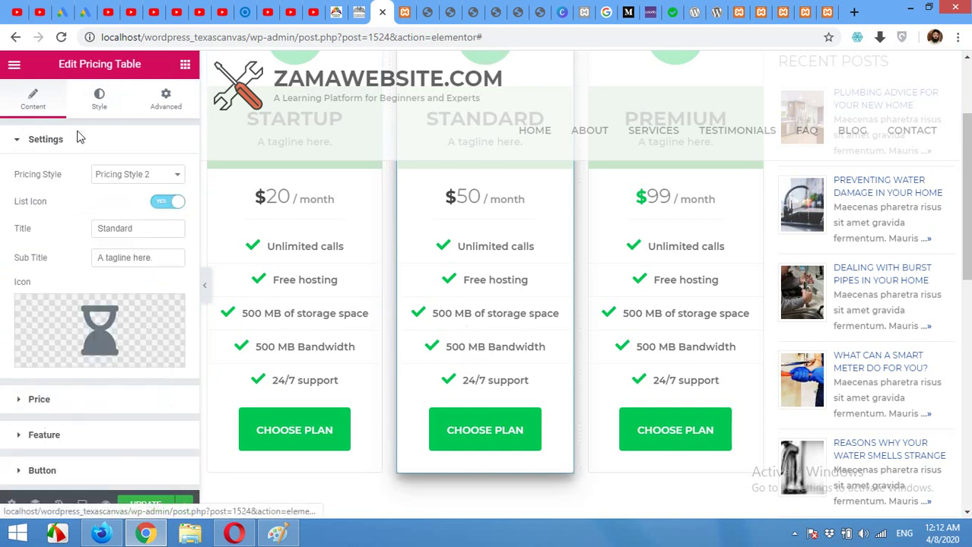
scroll(119, 340, down, 3)
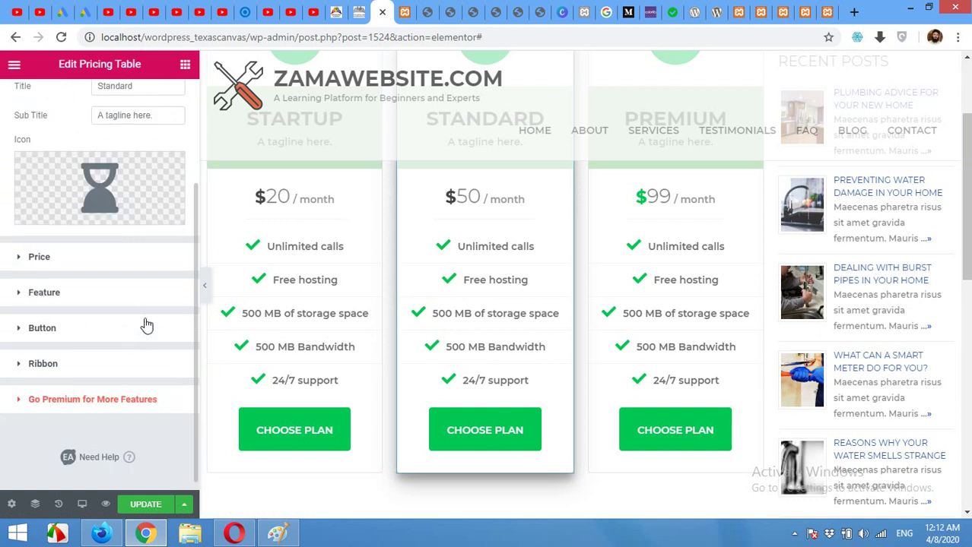
click(83, 297)
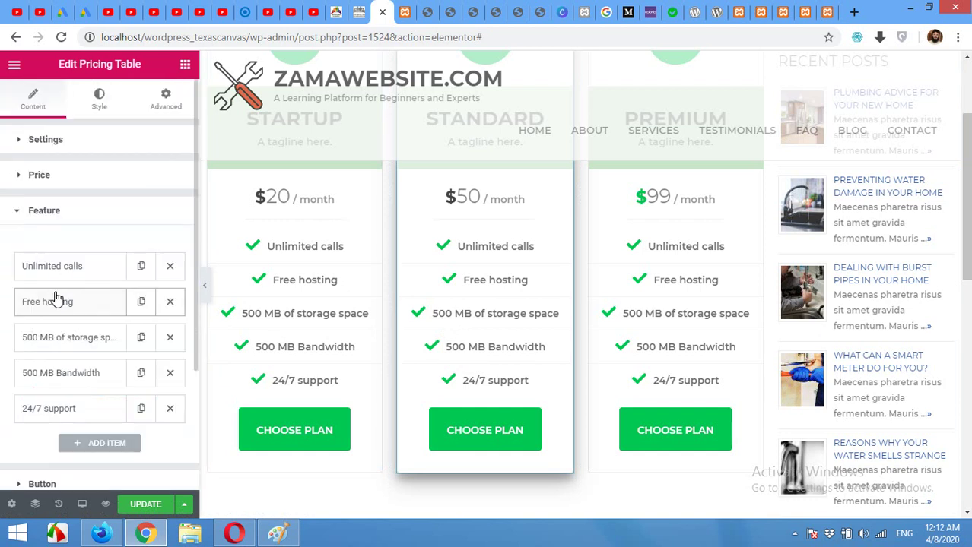
click(79, 337)
scroll(68, 342, down, 1)
drag(35, 316, 26, 316)
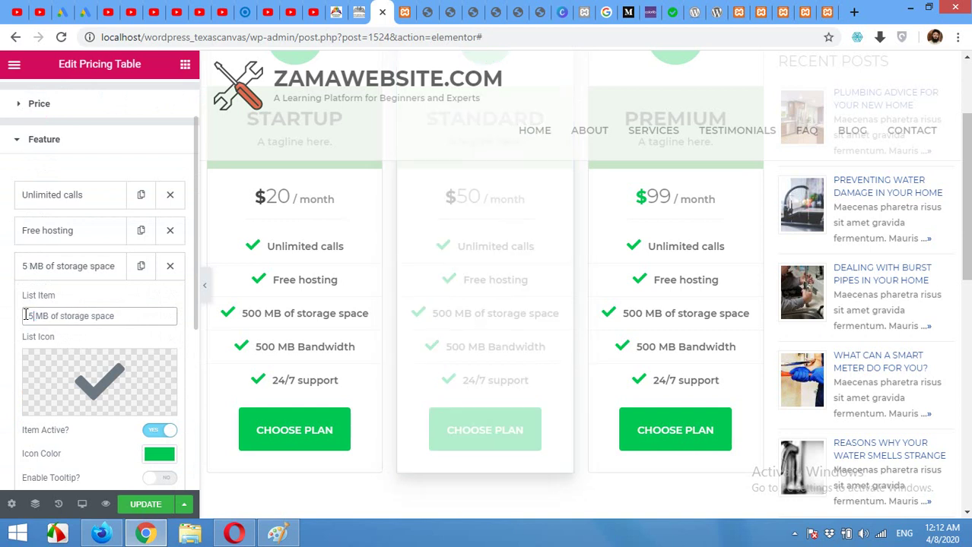
key(BackSpace)
text(1G)
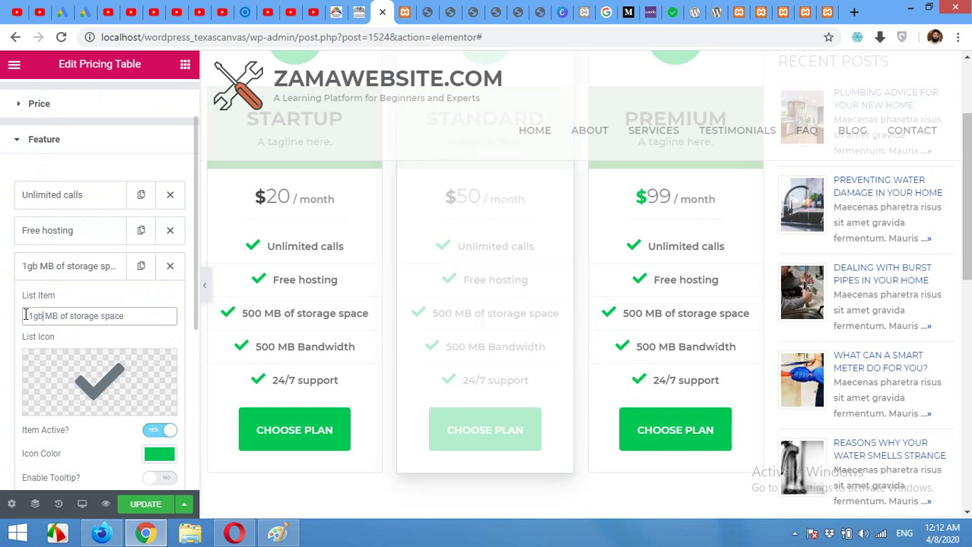
text(B)
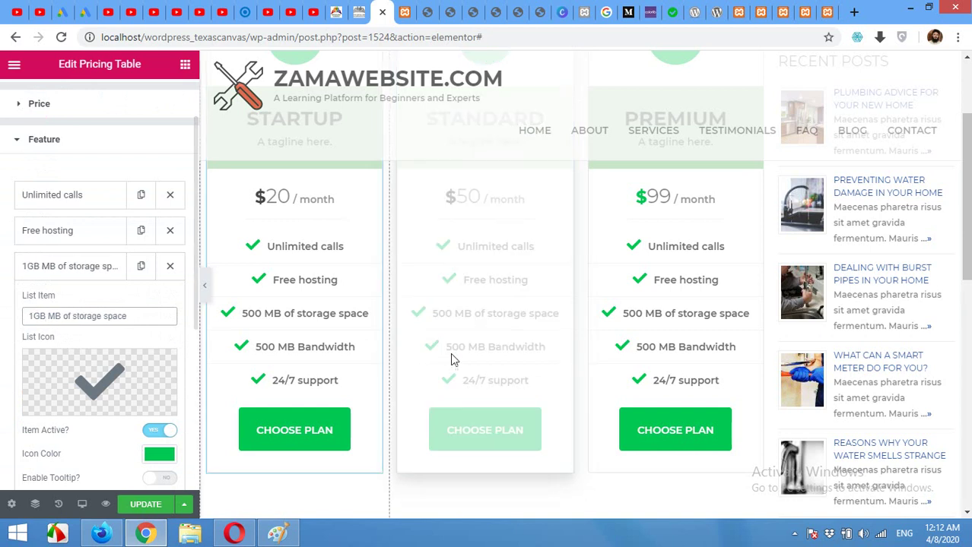
click(53, 274)
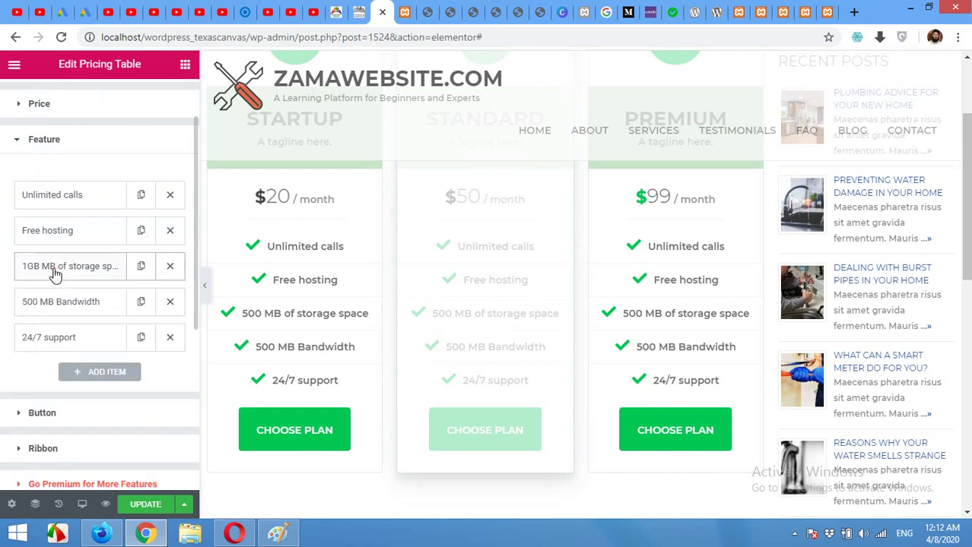
Make the bandwidth feature read '1GB Bandwidth', tidy the storage text, then select the Premium table
click(55, 302)
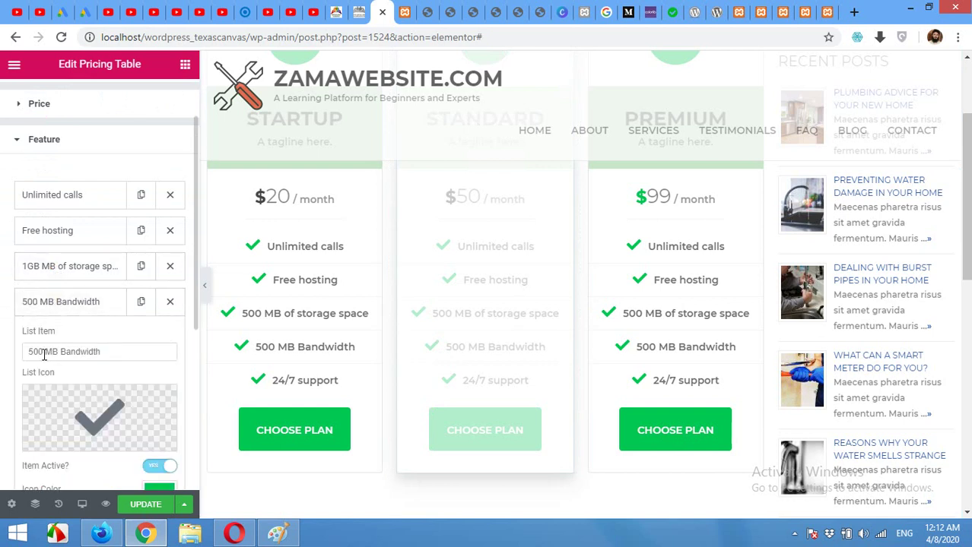
drag(44, 356, 22, 357)
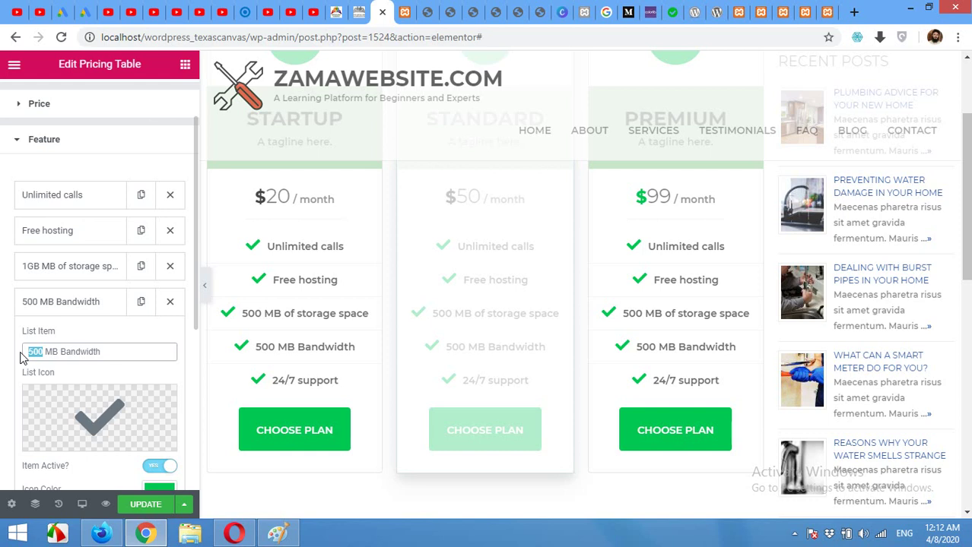
text(1GB)
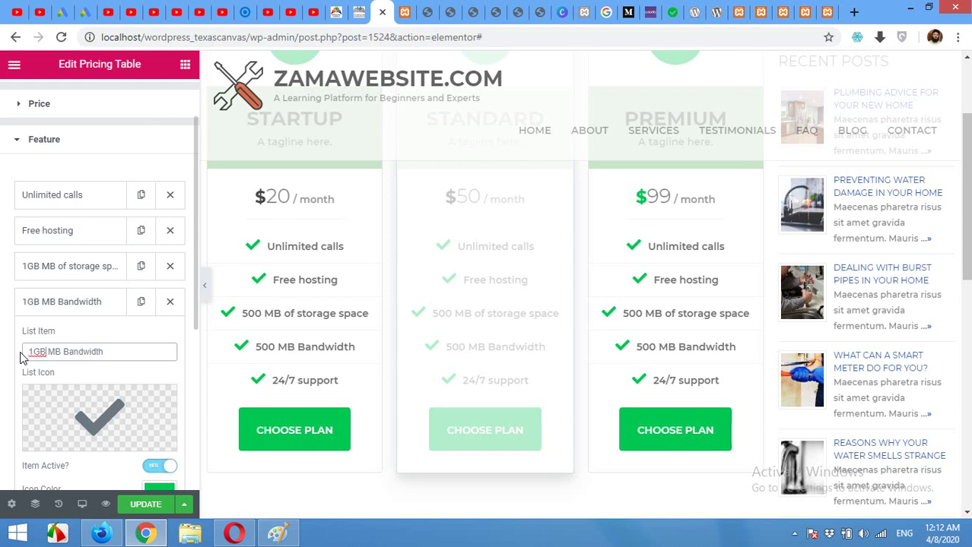
key(BackSpace)
key(BackSpace)
key(BackSpace)
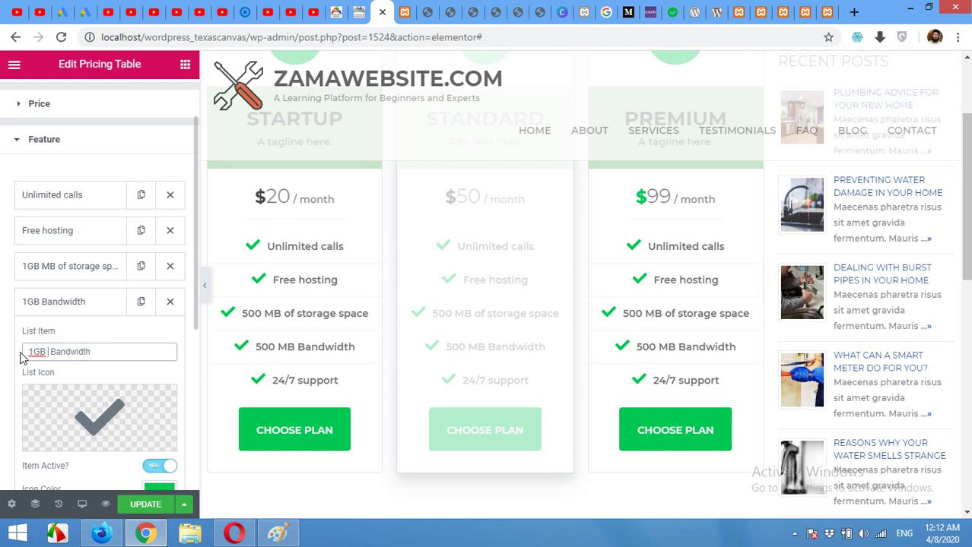
click(45, 267)
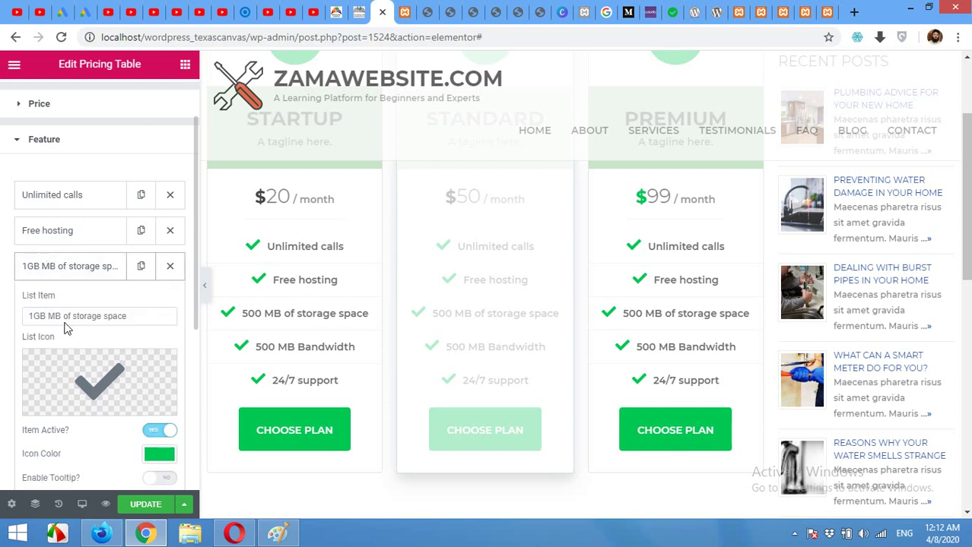
click(61, 316)
key(BackSpace)
key(BackSpace)
key(BackSpace)
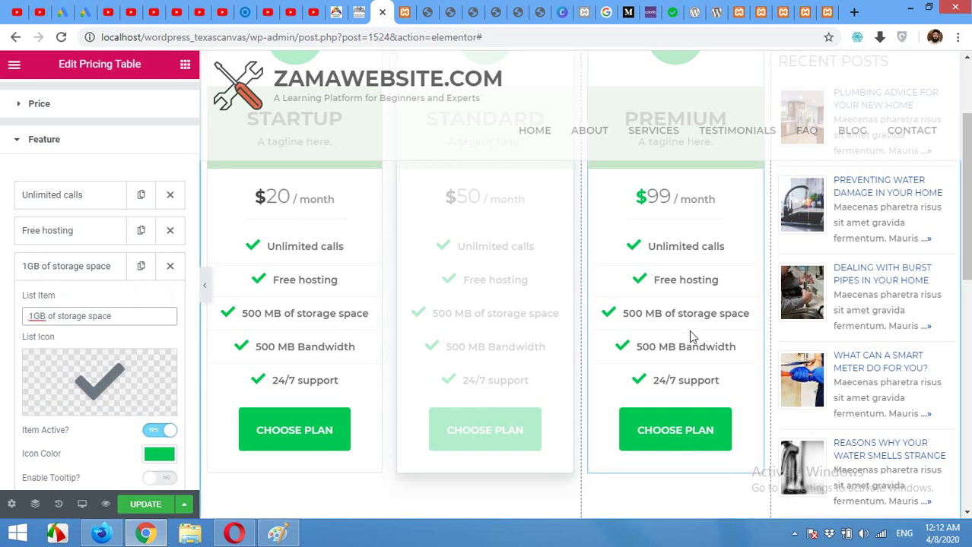
click(681, 164)
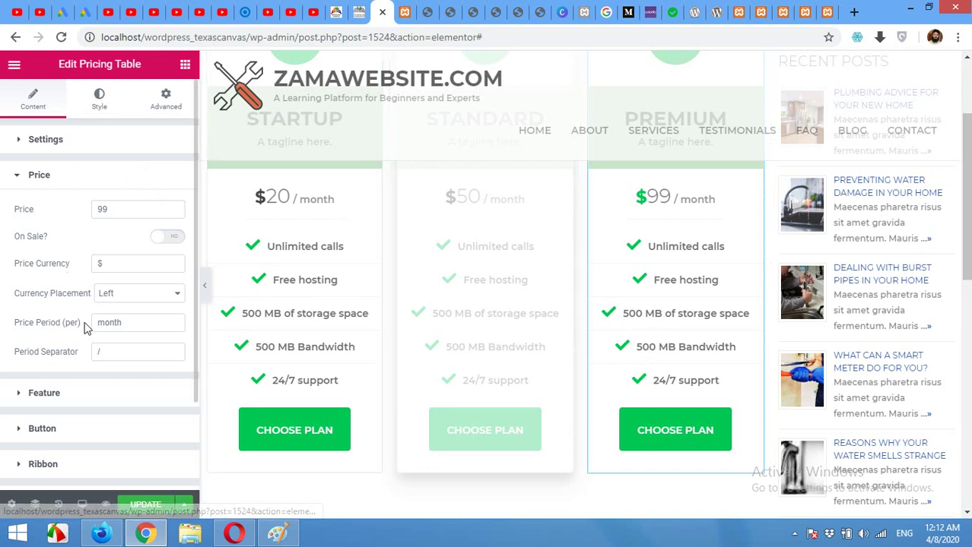
Change the Premium table's storage feature from 500 MB to 5GB
scroll(85, 327, down, 2)
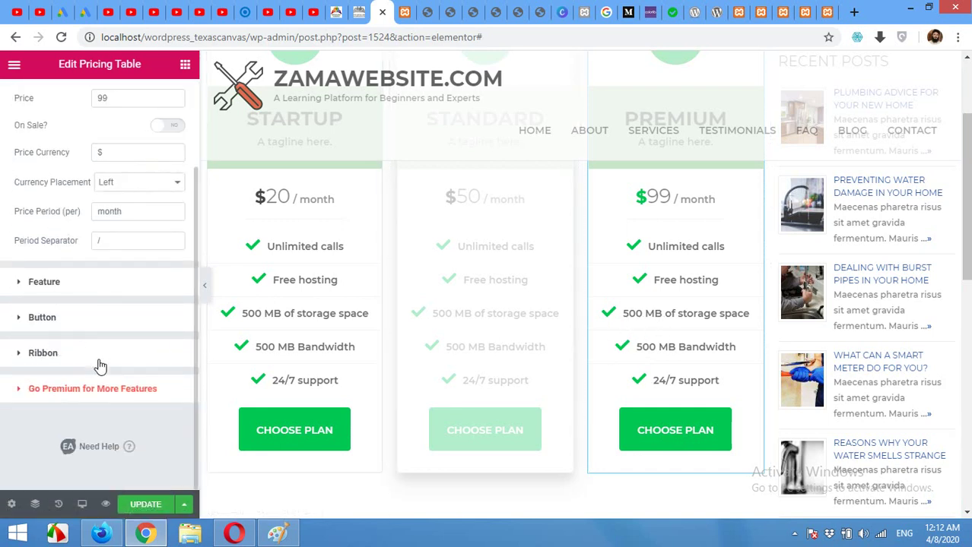
click(44, 280)
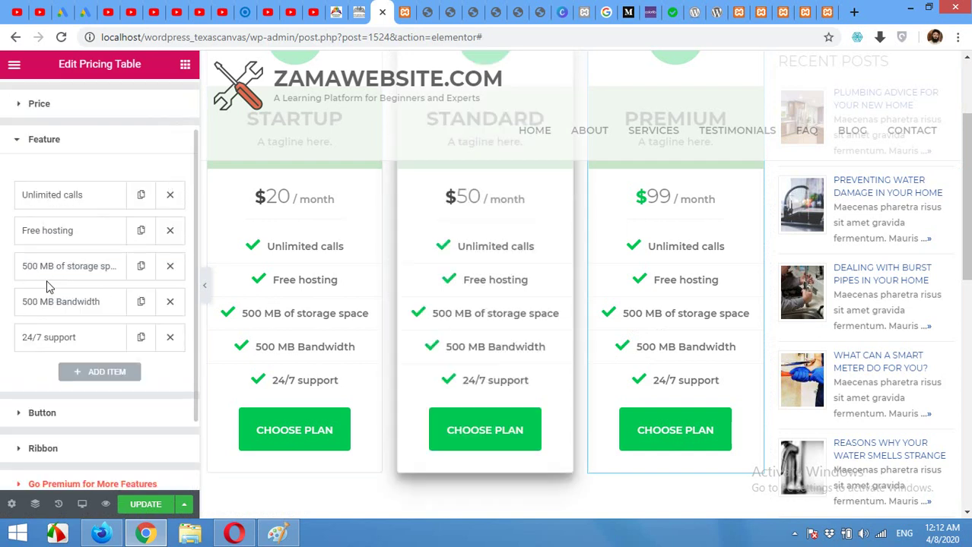
click(66, 270)
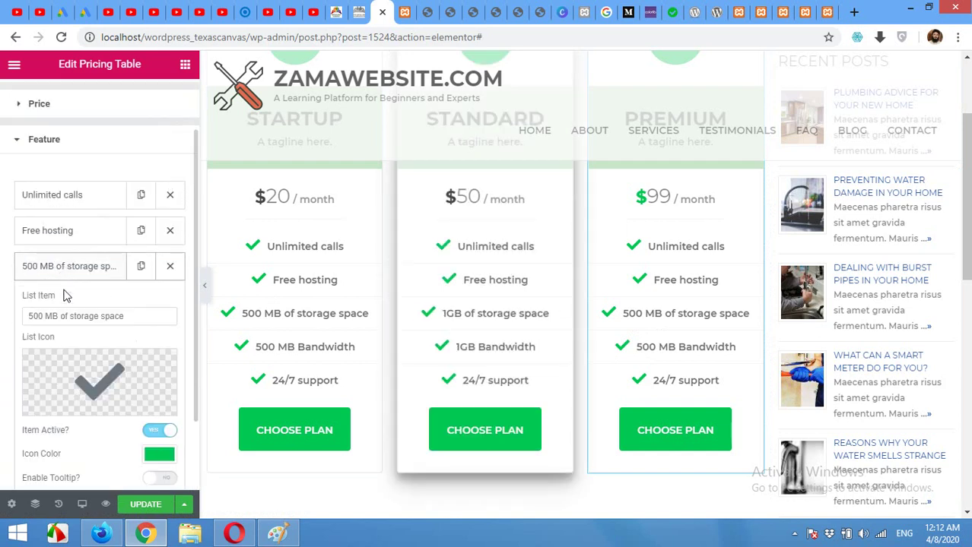
drag(59, 315, 35, 314)
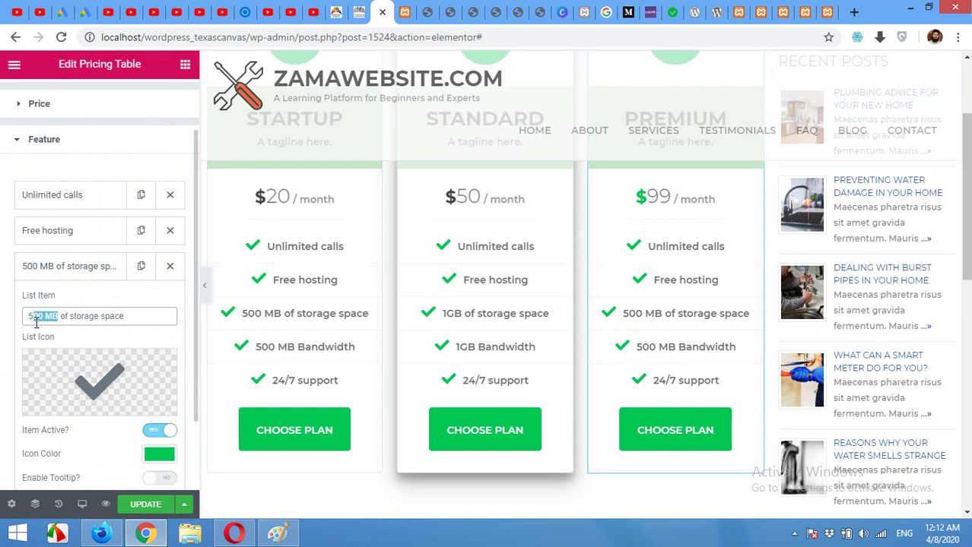
text(GB)
scroll(45, 297, down, 1)
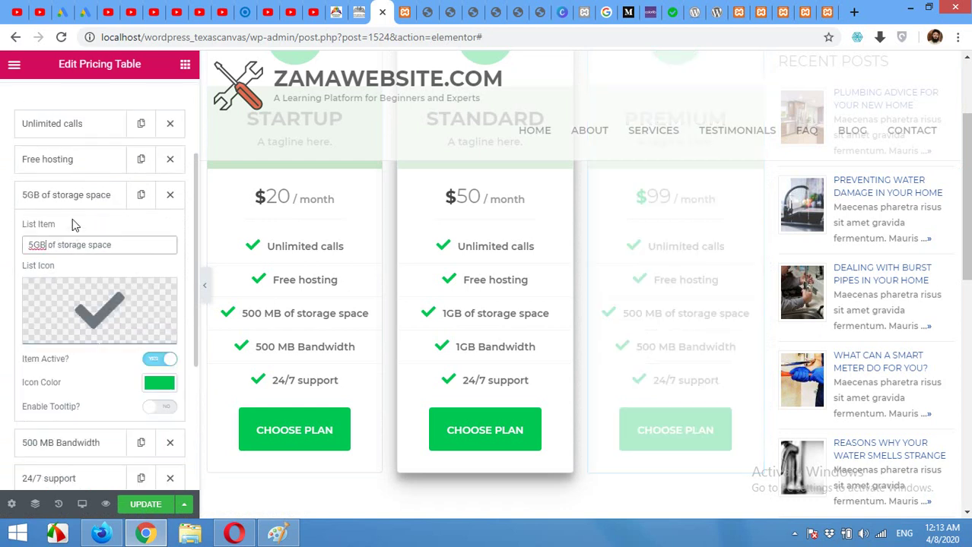
click(71, 196)
Change the Premium table's bandwidth feature from 500 MB to 5GB
click(75, 230)
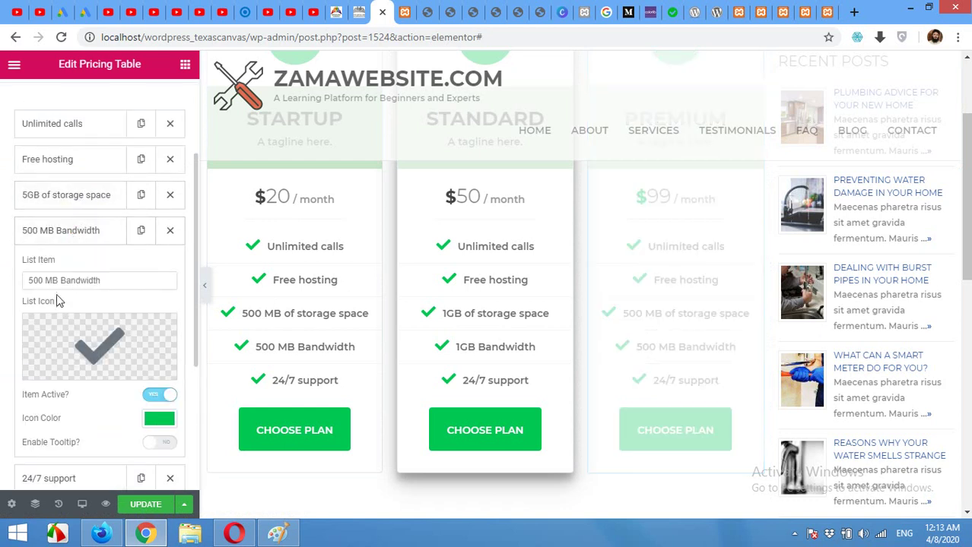
drag(58, 281, 38, 282)
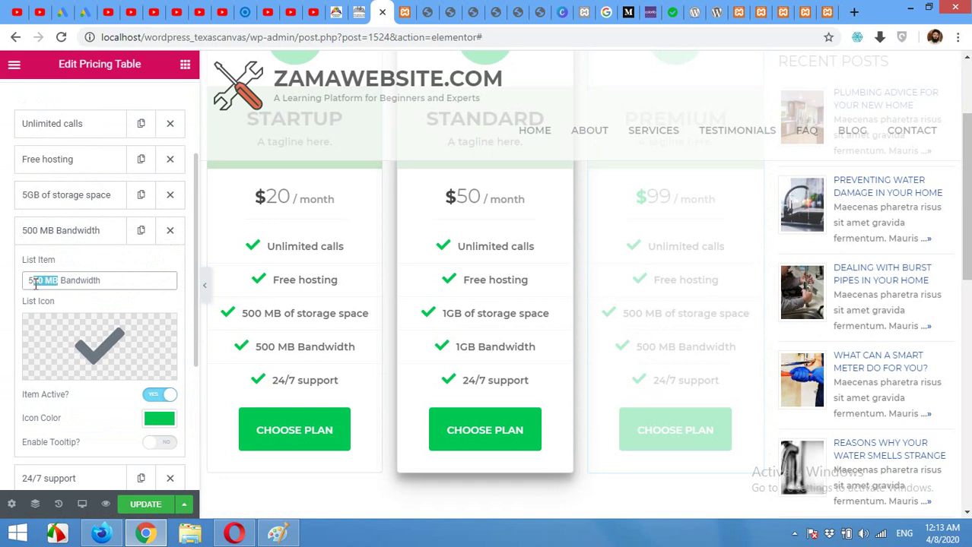
key(BackSpace)
text(GB)
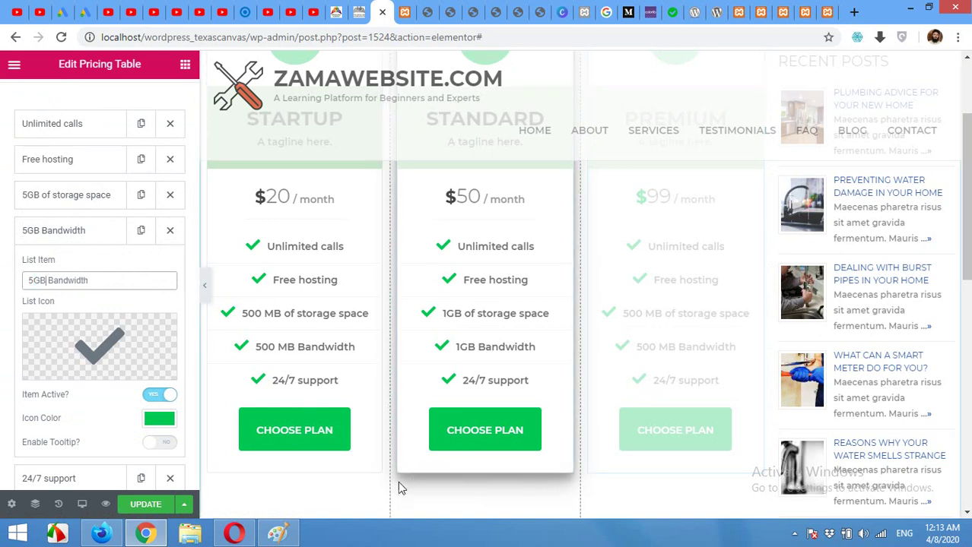
scroll(532, 444, up, 2)
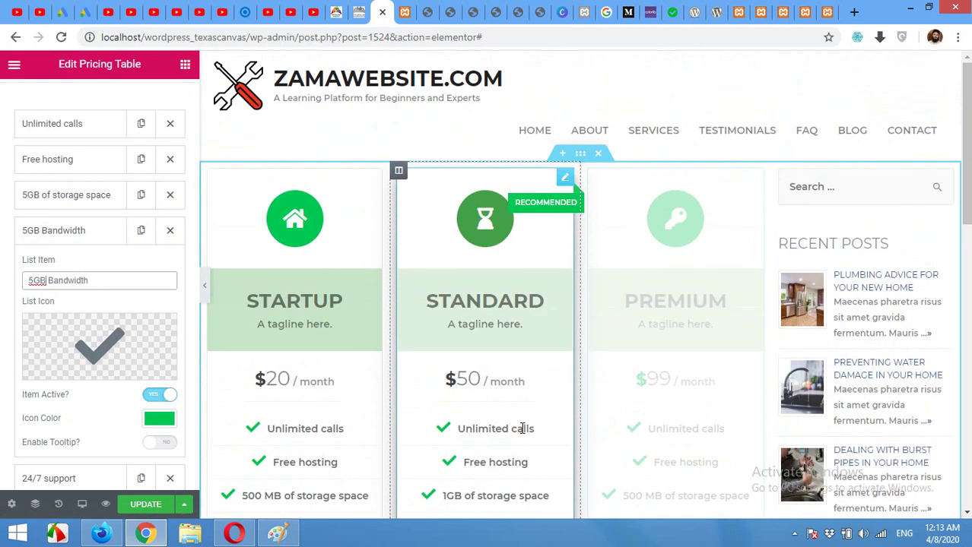